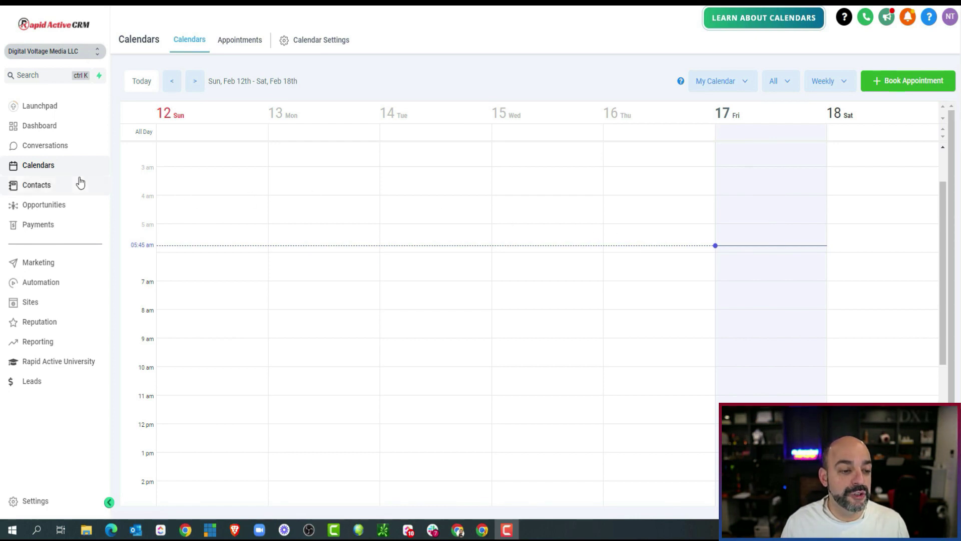
- Open the Calendars page showing the Feb 12th–18th weekly view
left_click(50, 167)
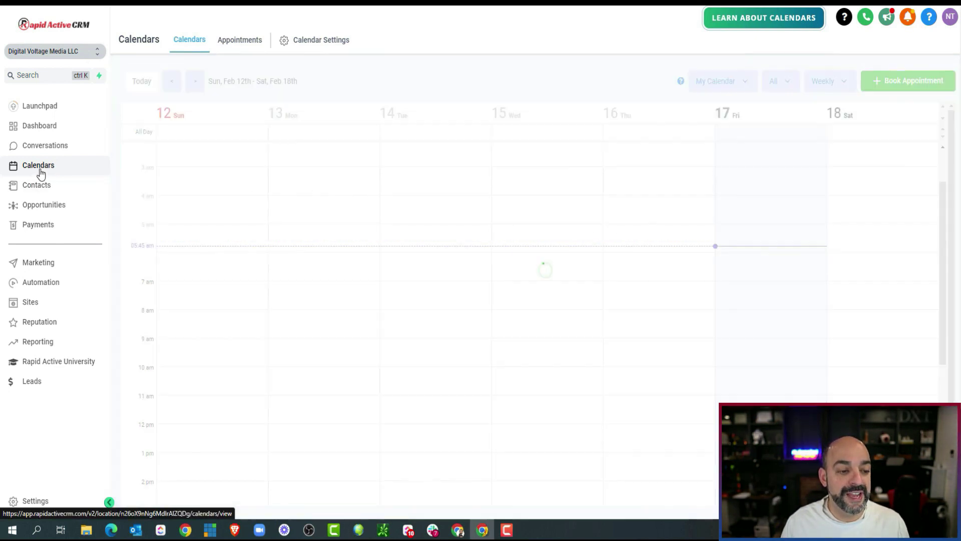
- Go to Calendar Settings and list the three existing calendar groups under Groups
left_click(321, 42)
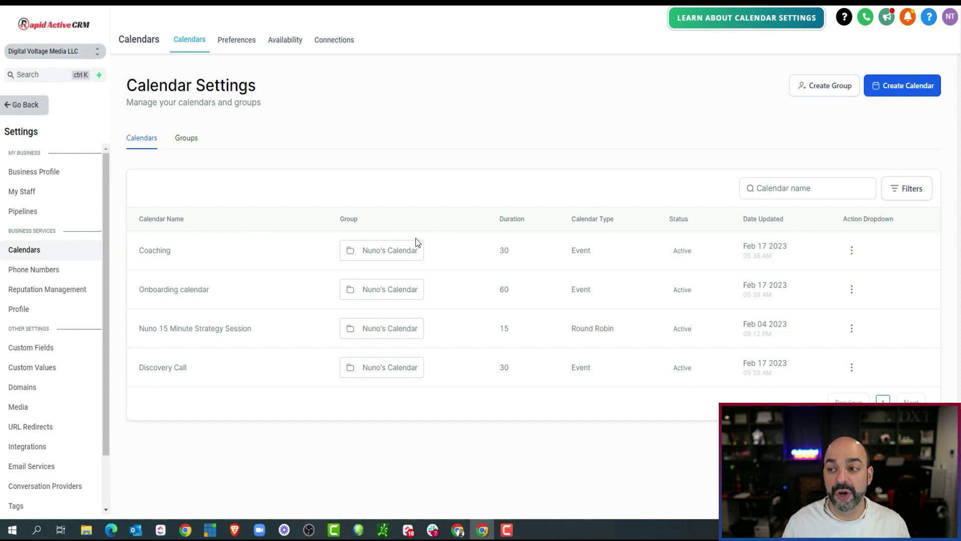
left_click(198, 138)
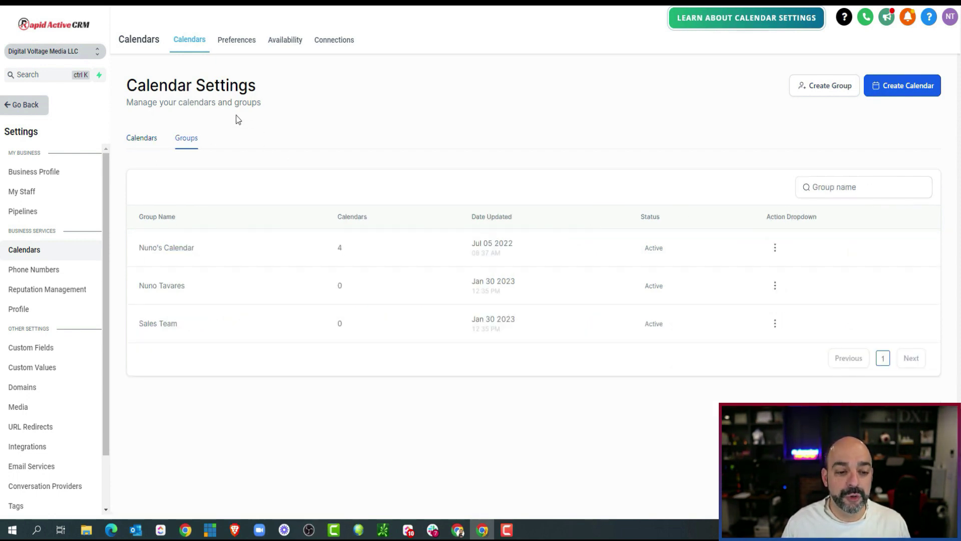
- Start a new calendar group named Webinar and type its description
left_click(848, 91)
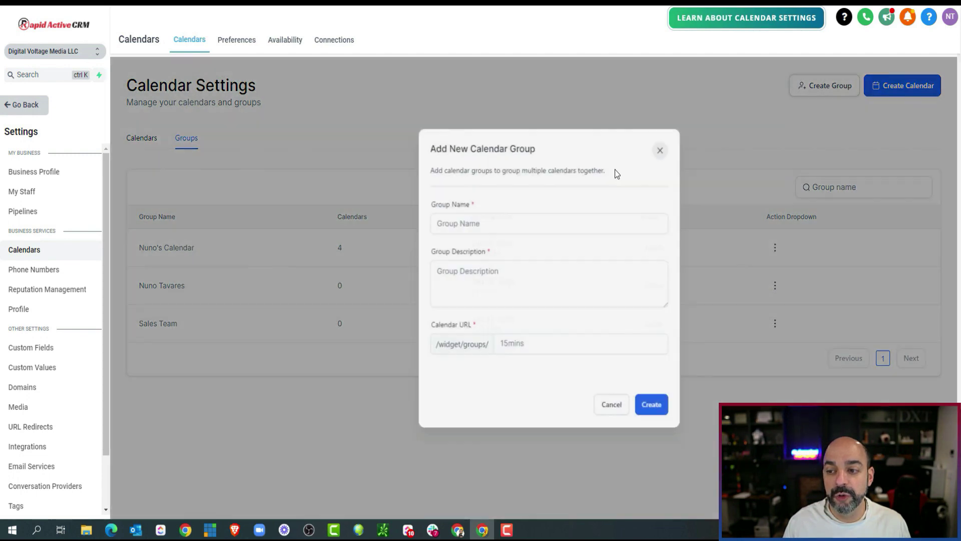
left_click(488, 224)
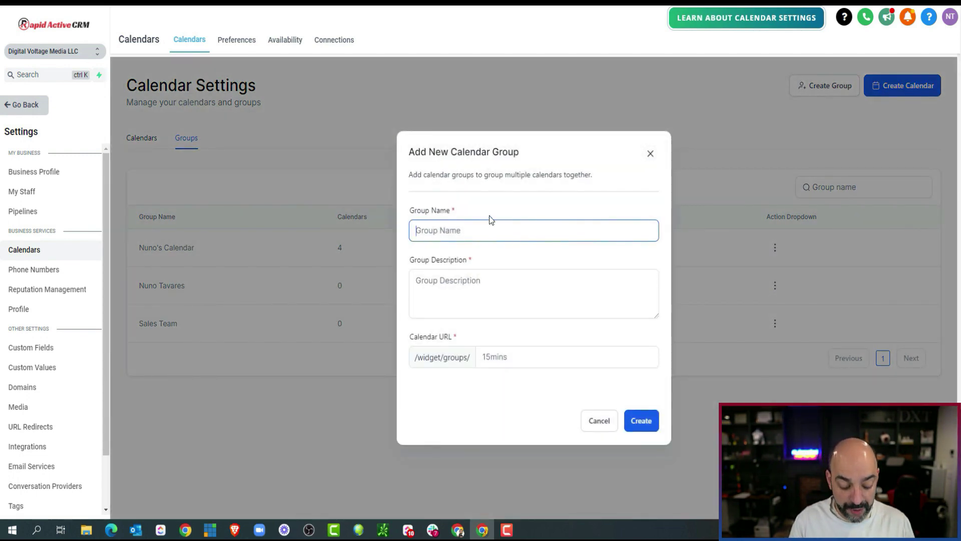
type("Webinar")
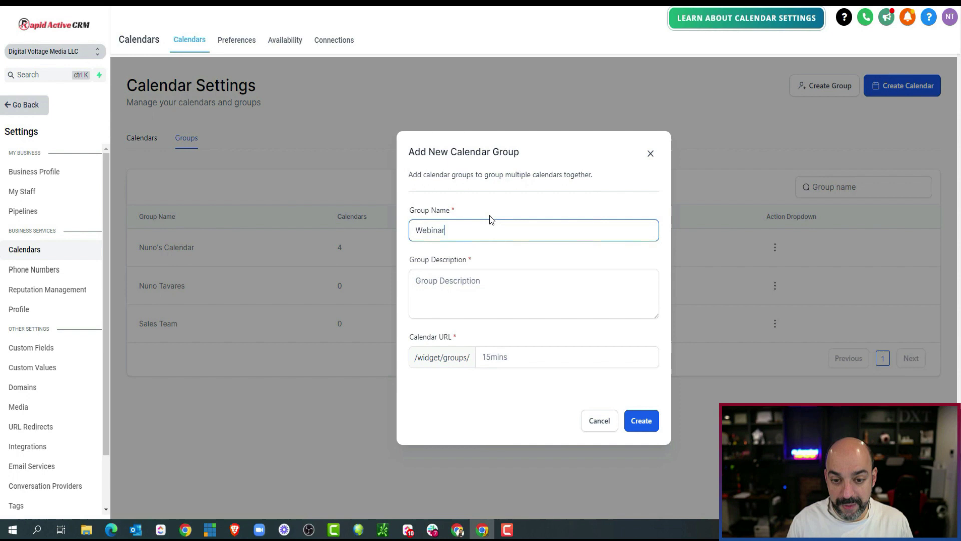
left_click(501, 284)
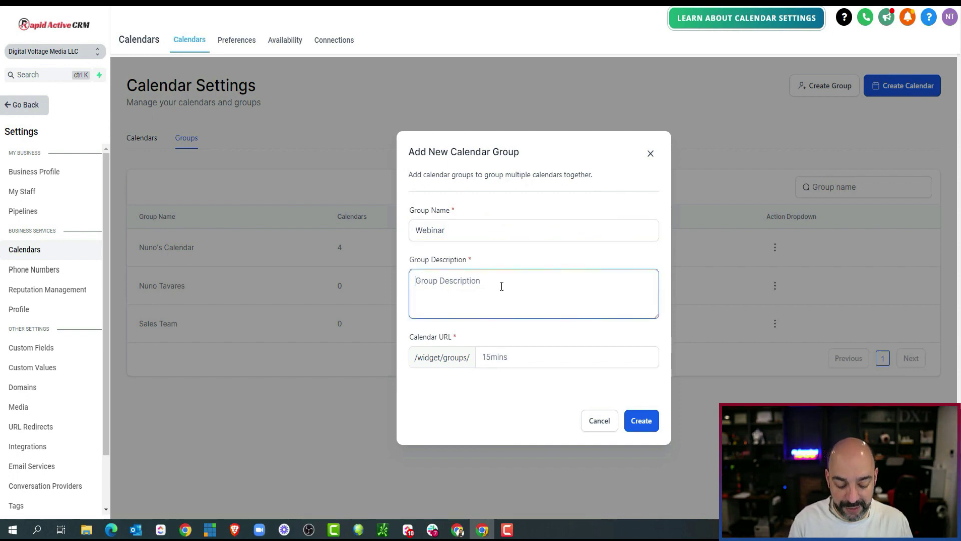
type("Autoamtions W")
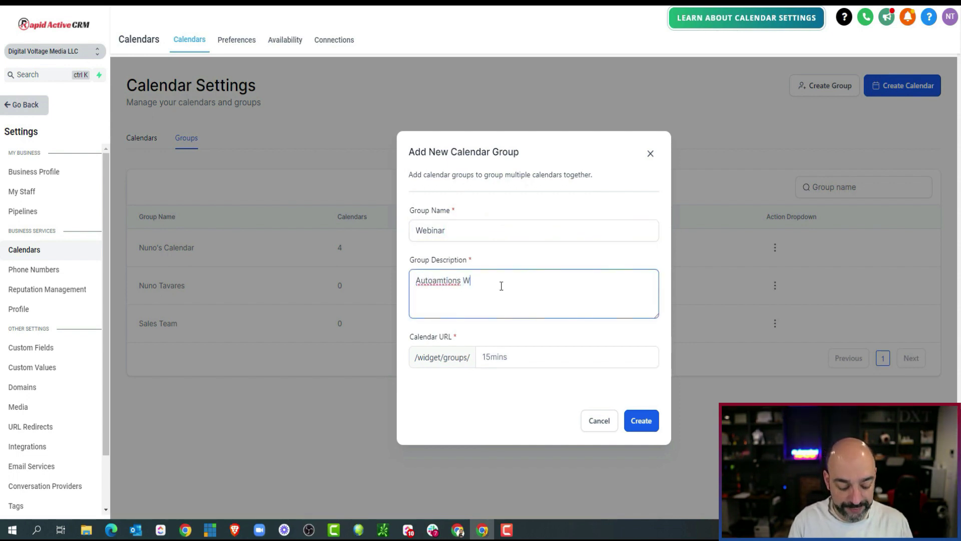
type("ebunar")
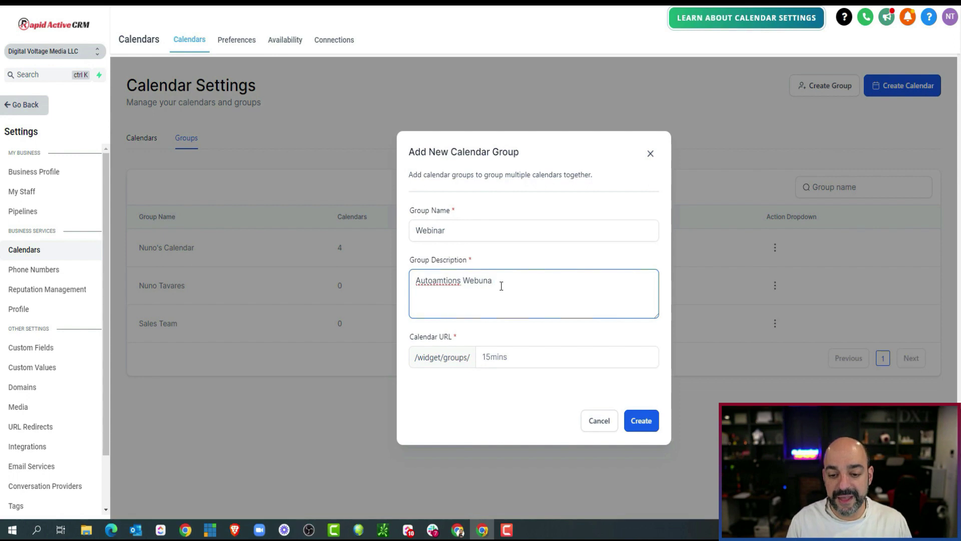
key("BackSpace")
key("BackSpace")
key("BackSpace")
type("ianr")
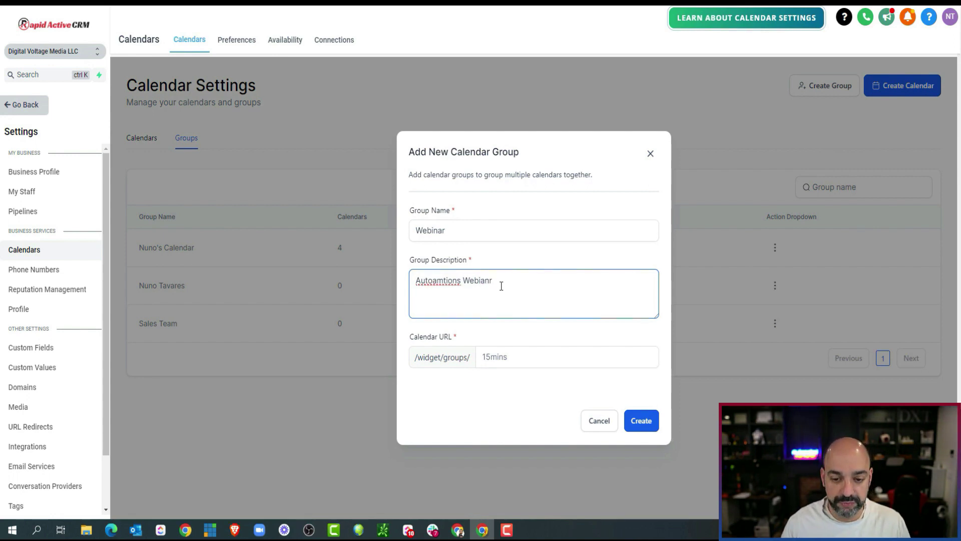
- Correct the description to 'Automations Webinar' and enter the URL automationswebinar
right_click(454, 279)
left_click(485, 287)
right_click(478, 283)
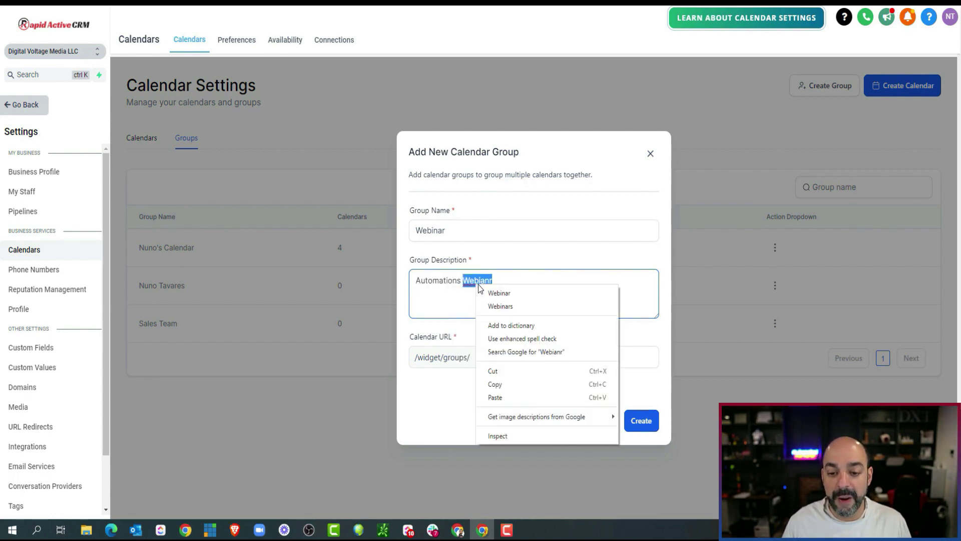
left_click(498, 294)
left_click(518, 352)
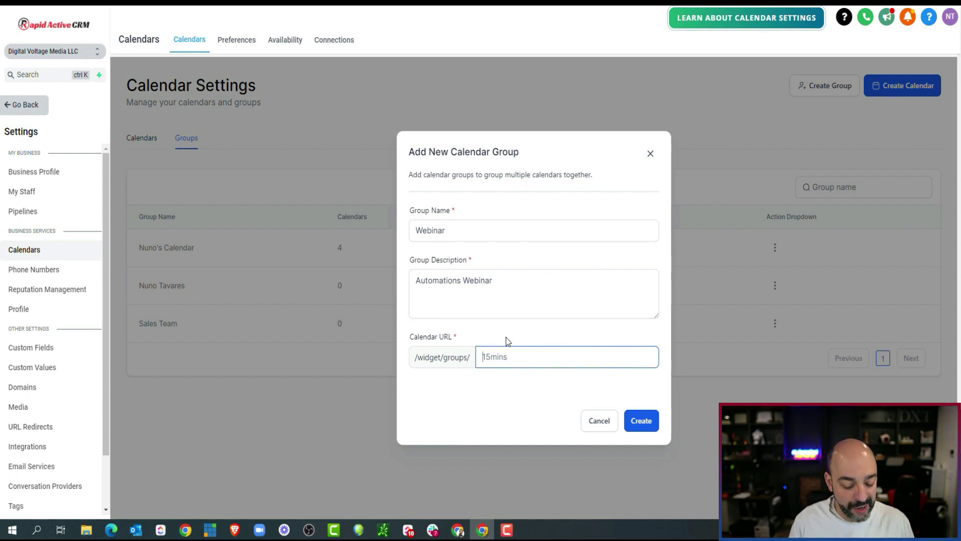
type("automati")
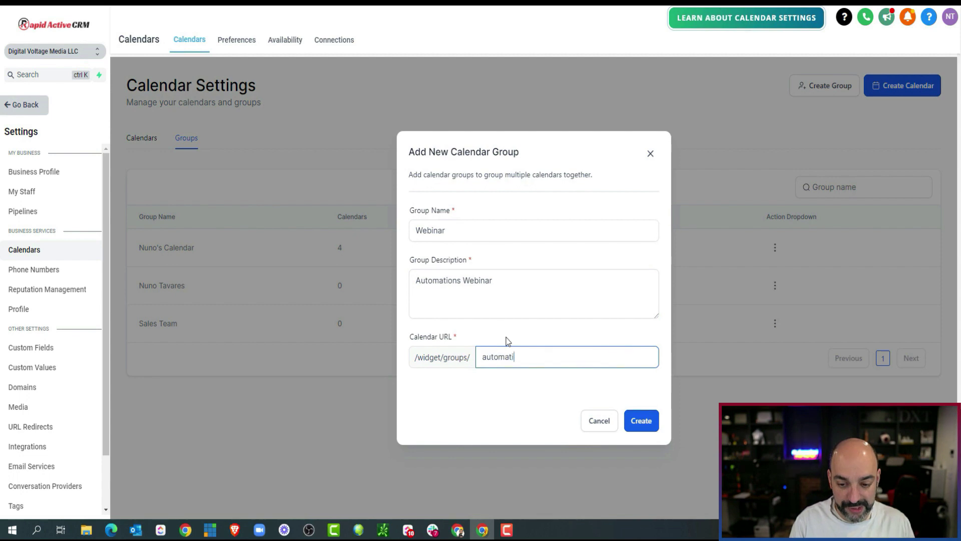
type("onswebinar")
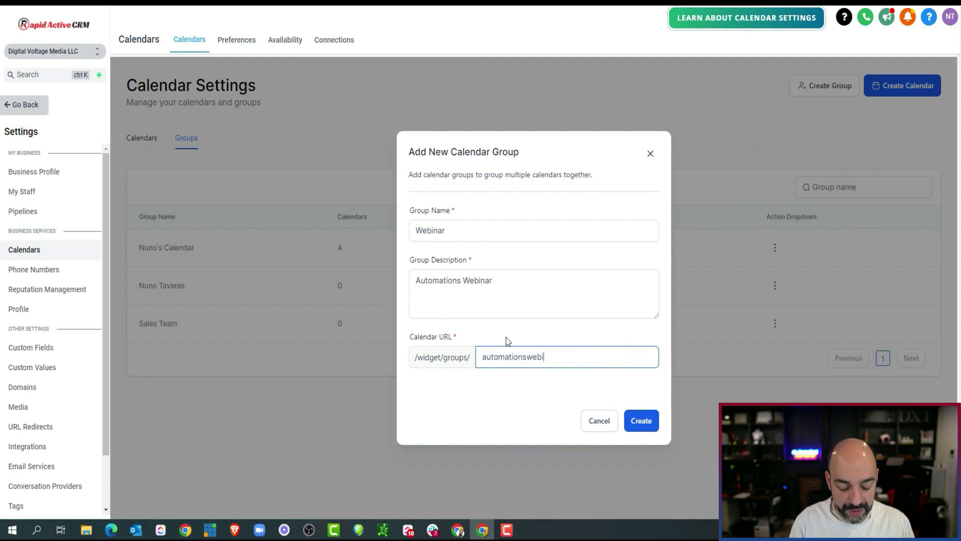
- Save the Webinar group, then begin creating a new calendar from the Calendars list
left_click(642, 421)
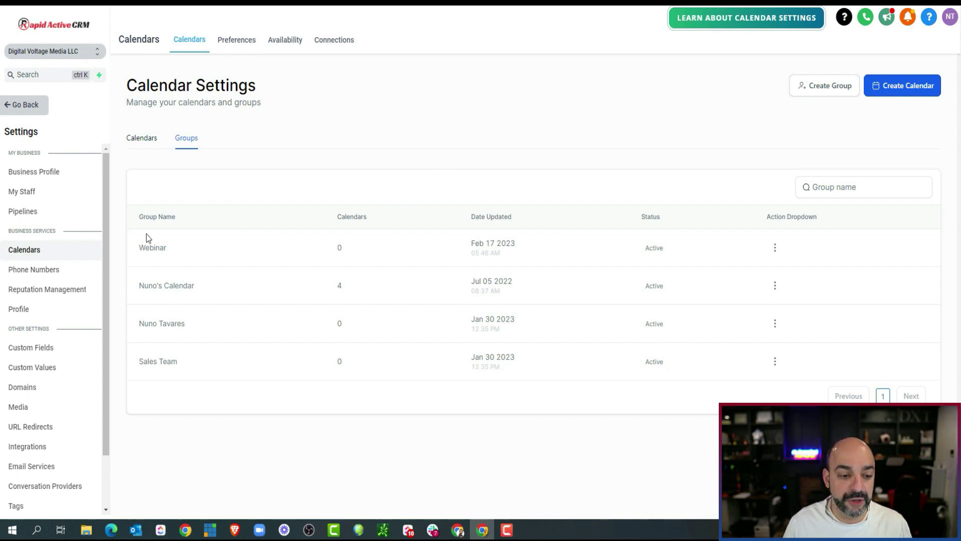
left_click(145, 142)
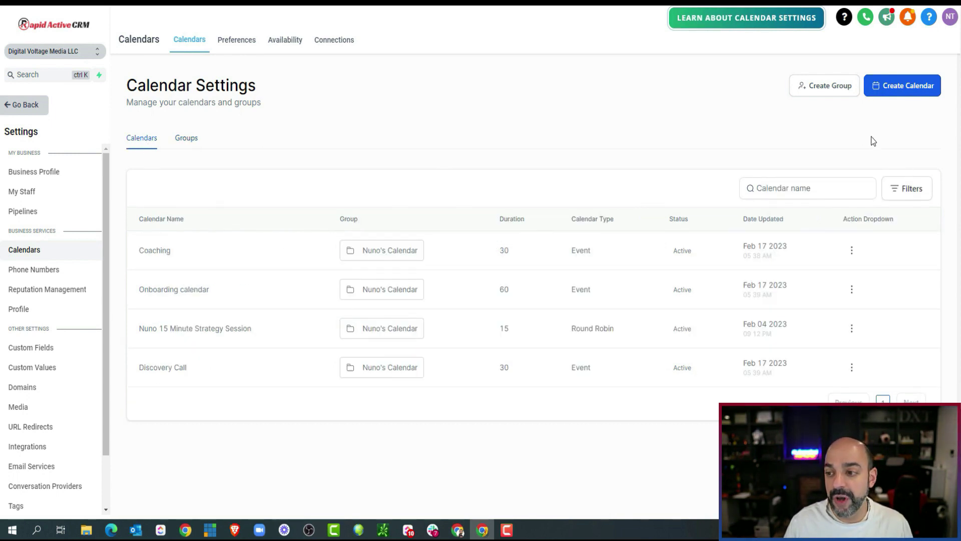
left_click(903, 94)
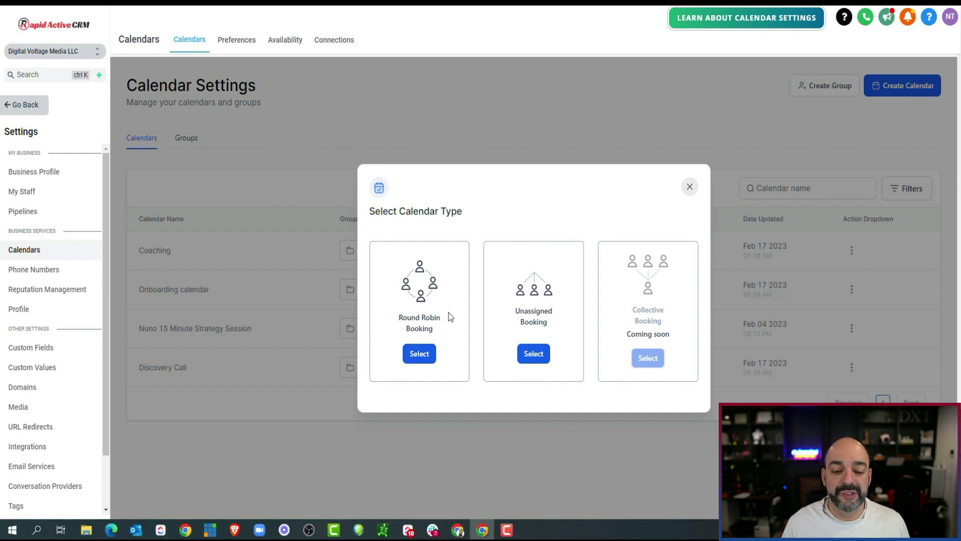
- Choose Round Robin Booking and assign one team member with a Zoom meeting location
left_click(424, 355)
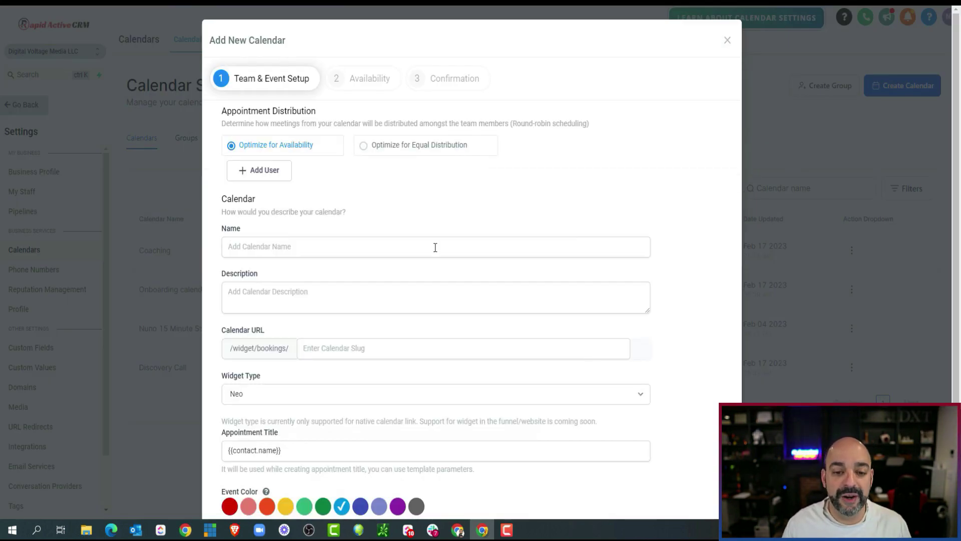
left_click(264, 171)
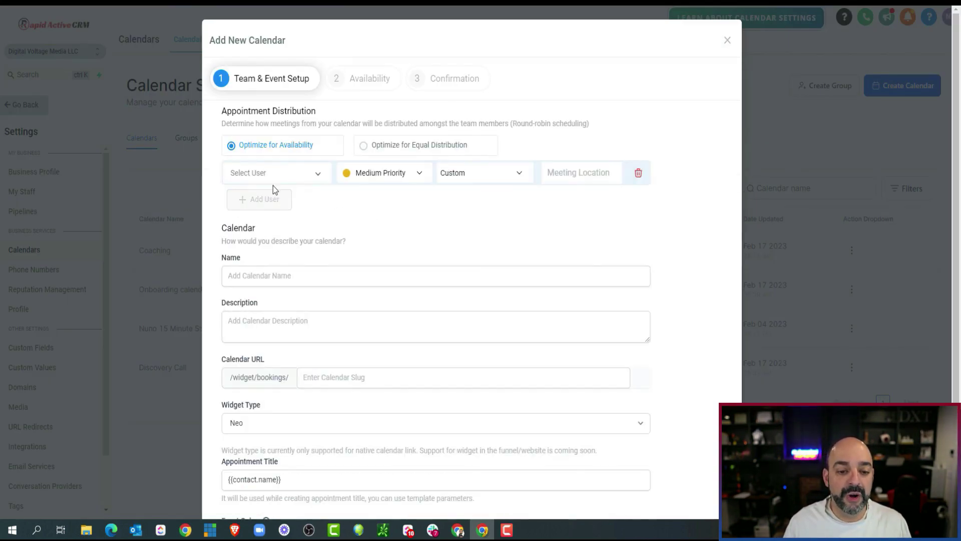
left_click(298, 175)
left_click(298, 192)
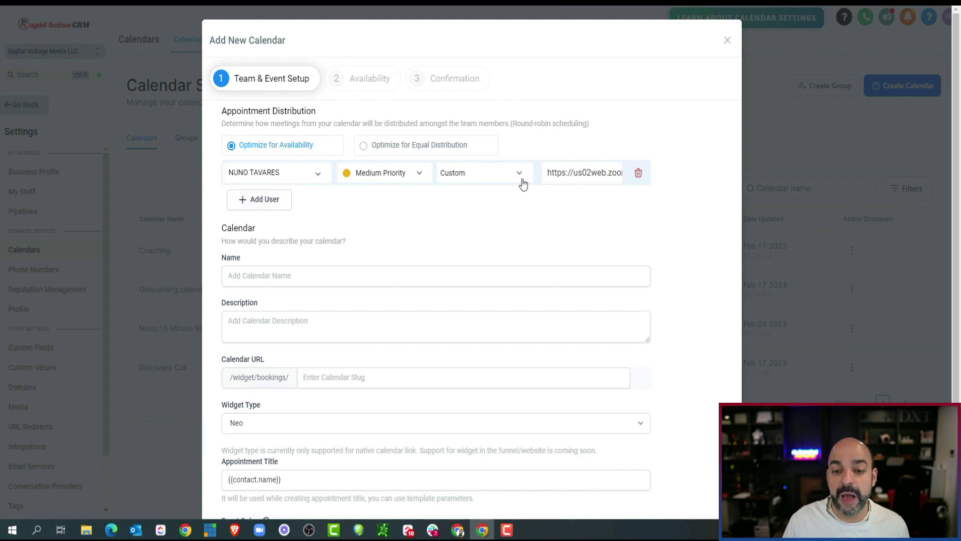
- Name the calendar 'Unlock the Secrets of Automation'
left_click(313, 275)
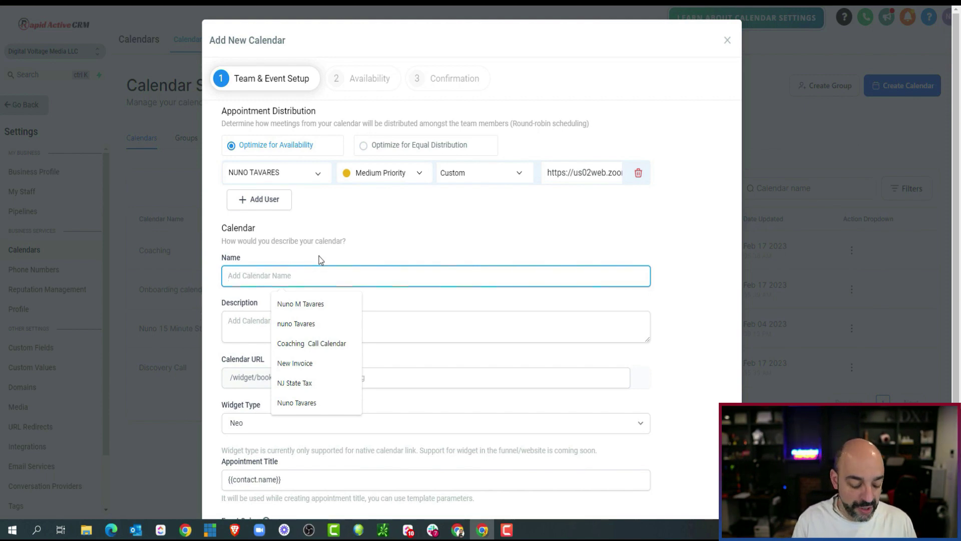
type("Unlock the Serects of Auto")
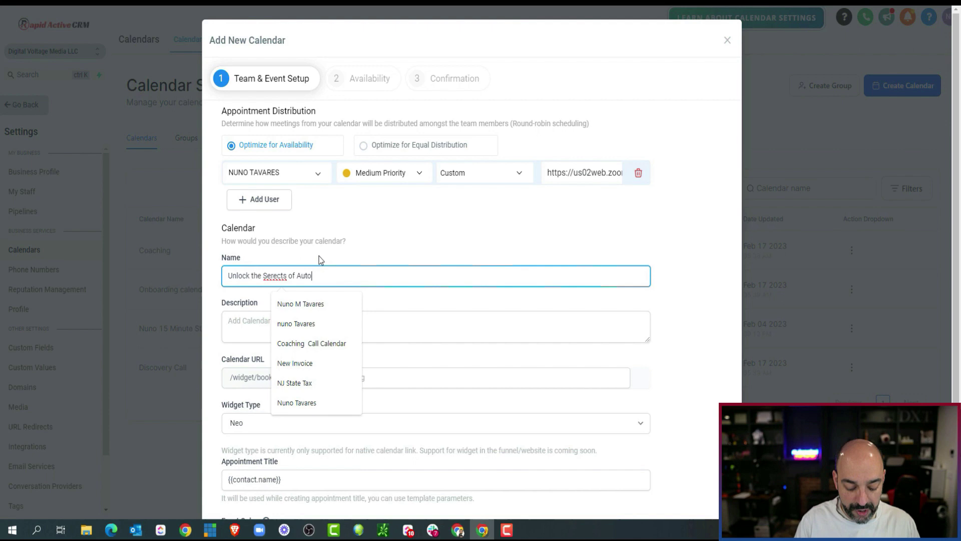
type("mation")
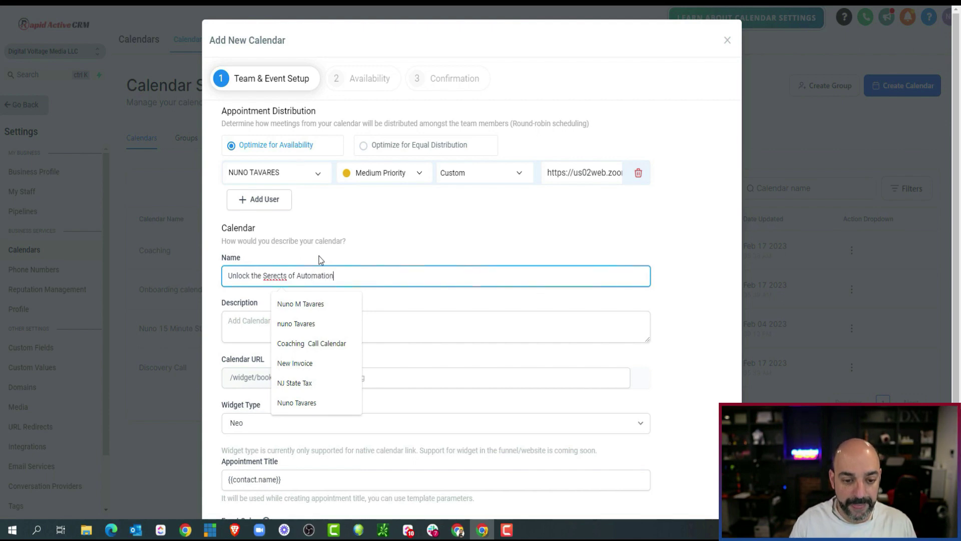
right_click(275, 275)
left_click(325, 296)
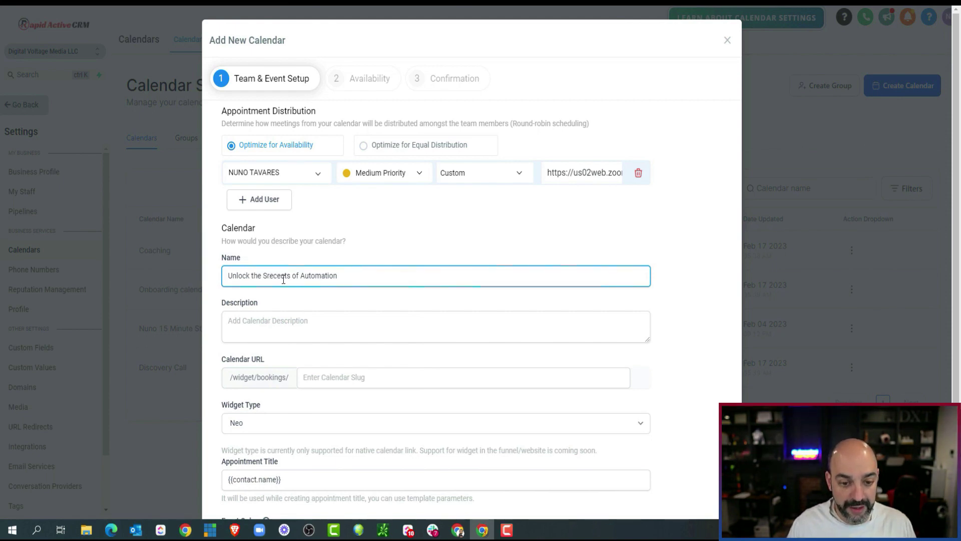
- Add the description '... - Where we will be discussing the latest in automations'
key("Tab")
type("Unlock the Secrets of Automation")
type("- Where we will be discussing the latest in autmations")
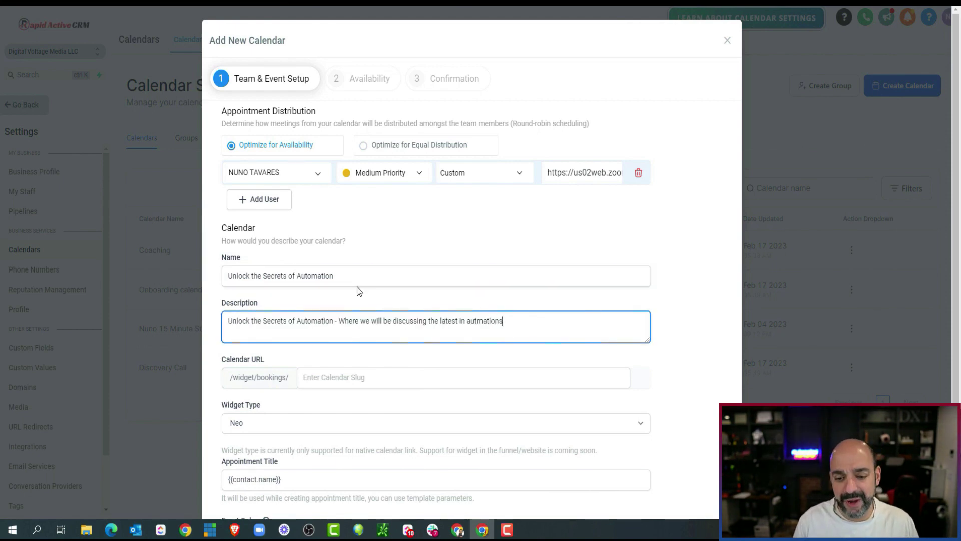
right_click(480, 321)
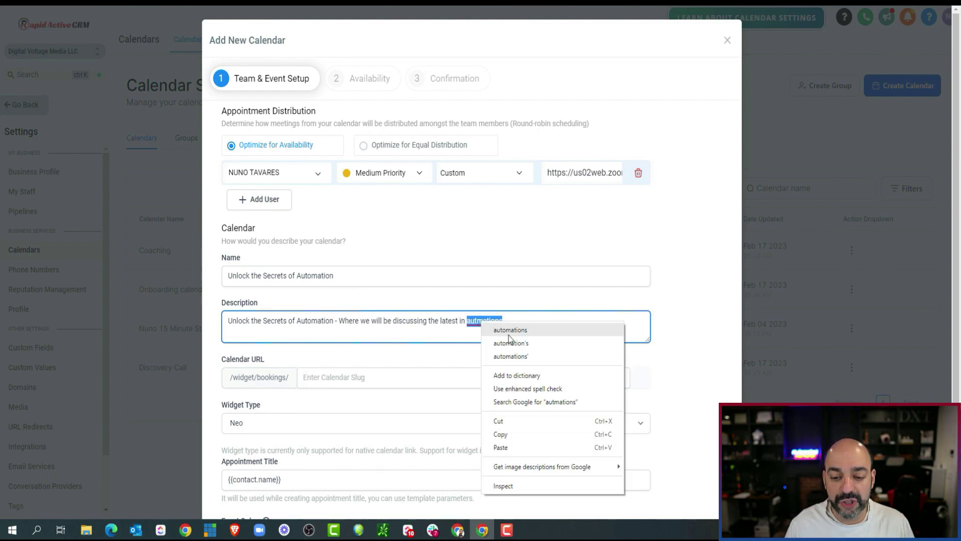
left_click(512, 330)
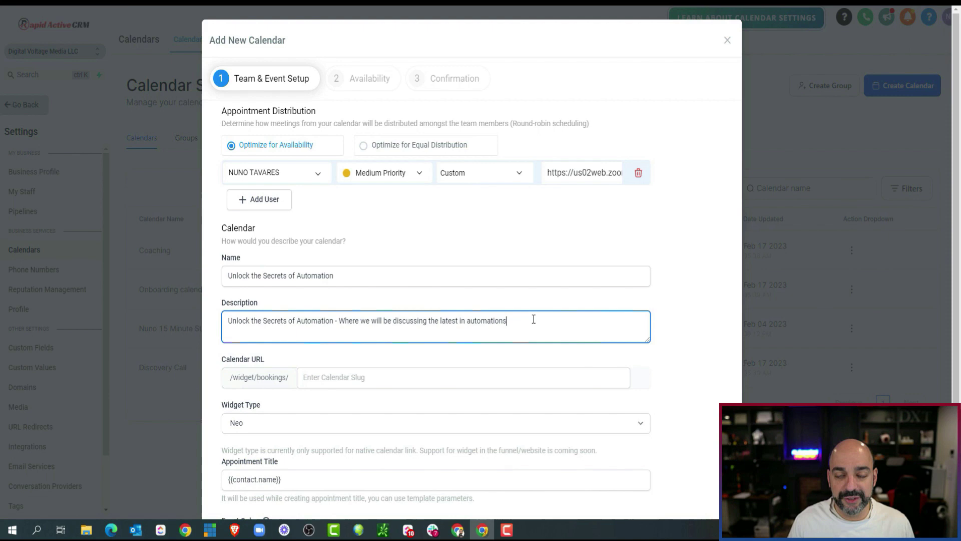
- Set the calendar URL slug to automationsweb until it shows as valid
left_click(369, 376)
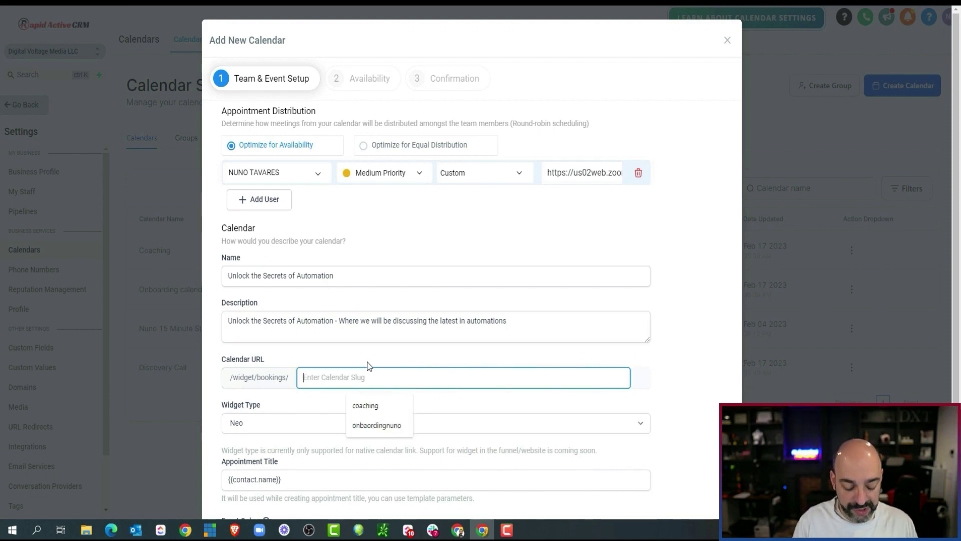
type("autoamtions")
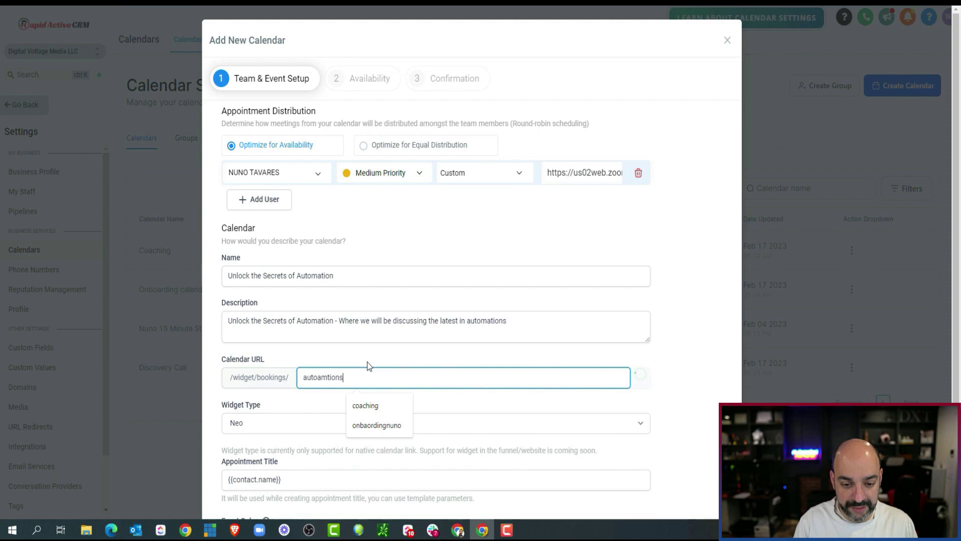
key("BackSpace")
key("BackSpace")
key("BackSpace")
key("BackSpace")
key("BackSpace")
key("BackSpace")
key("BackSpace")
type("mationsweb")
left_click(398, 350)
- Set the appointment title to '{{contact.name}} - Unlock the secrets of Automation'
scroll(629, 285, "down", 2)
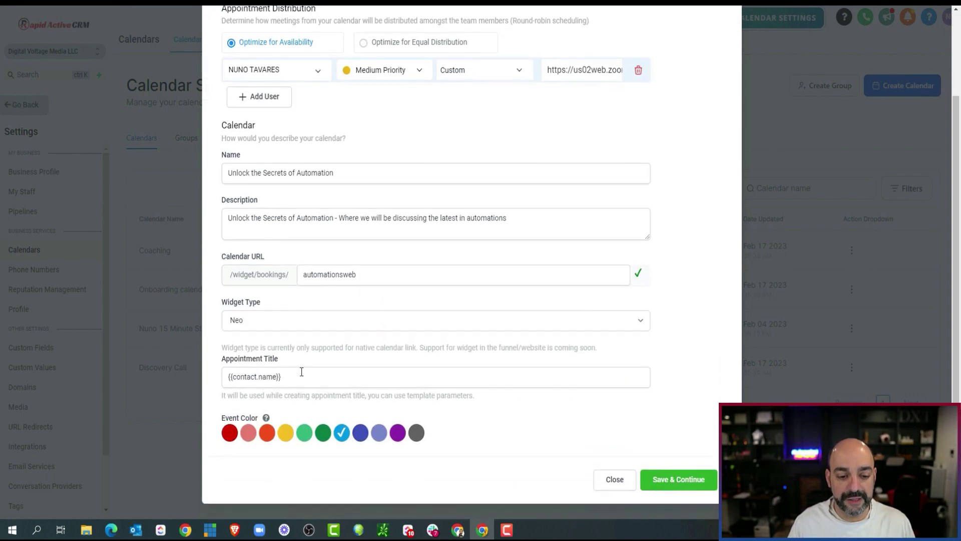
left_click(301, 371)
type("-")
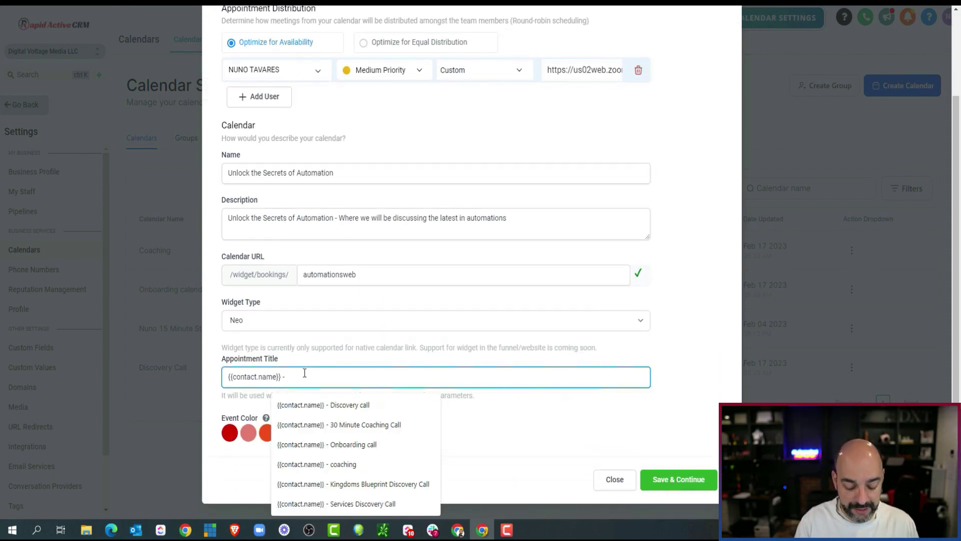
type(" Unlock the secrets ")
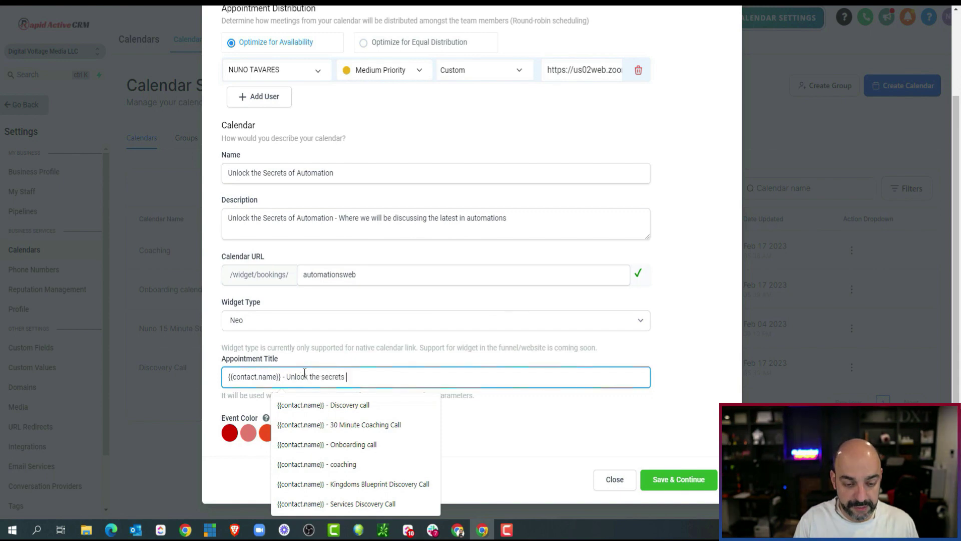
type("of Autoamtion")
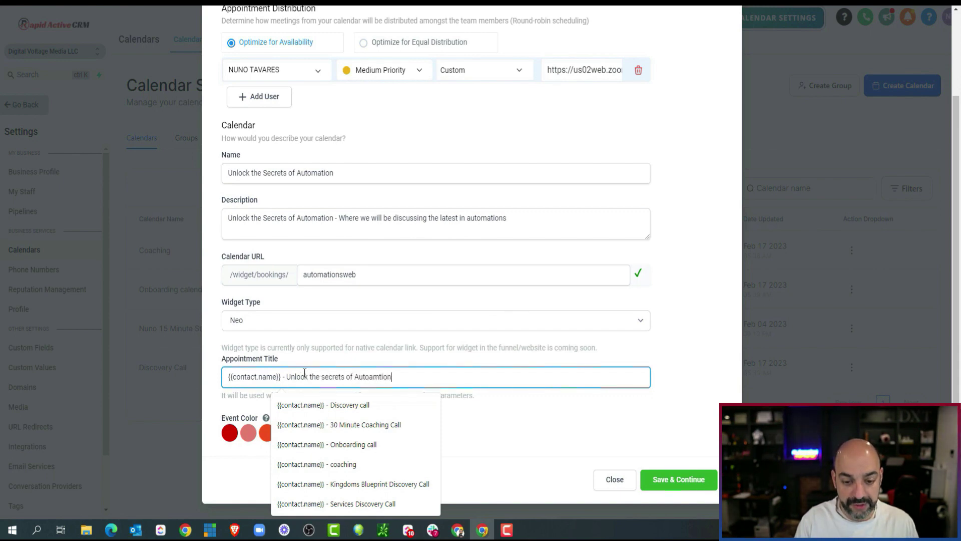
key("BackSpace")
key("BackSpace")
key("BackSpace")
key("BackSpace")
key("BackSpace")
key("BackSpace")
type("ms")
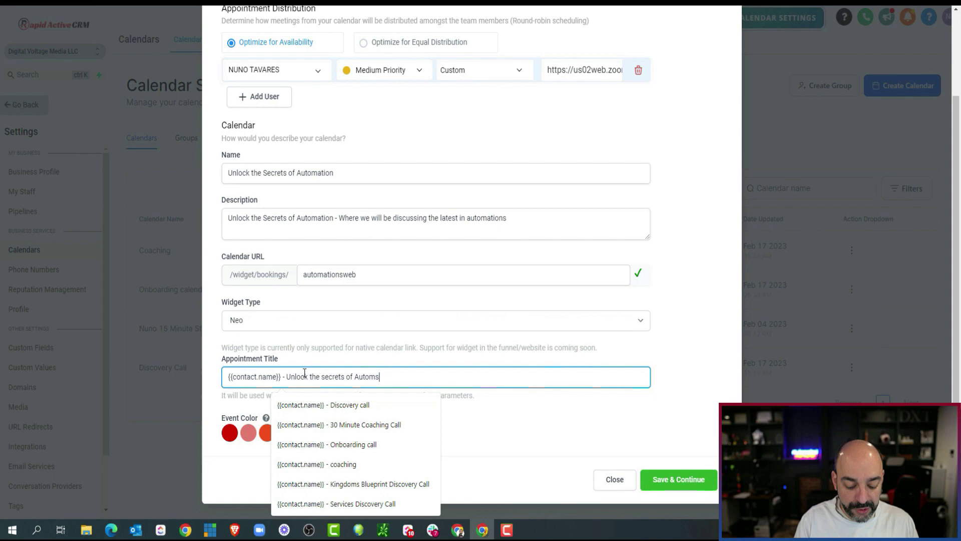
key("BackSpace")
type("ation")
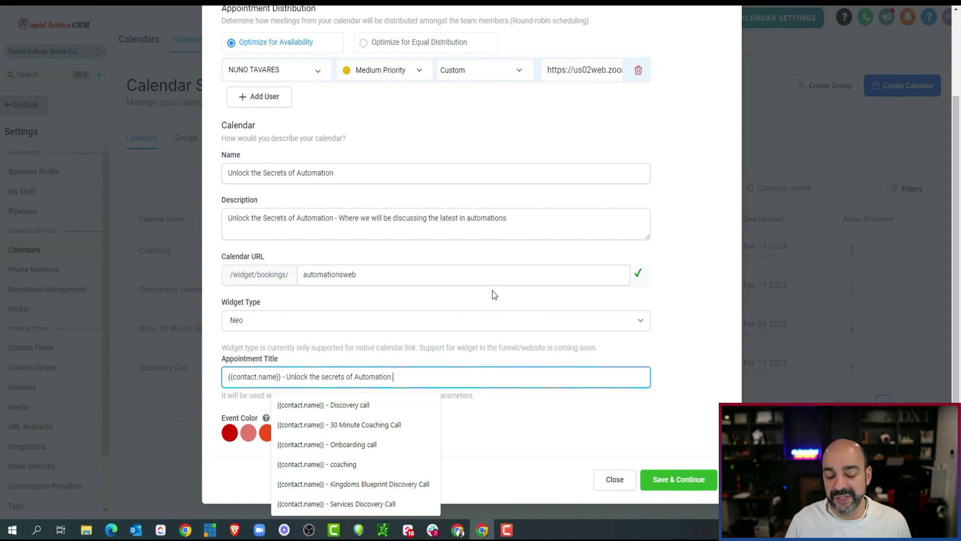
- Pick the yellow Banana event colour and save the setup page
left_click_drag(548, 69, 713, 73)
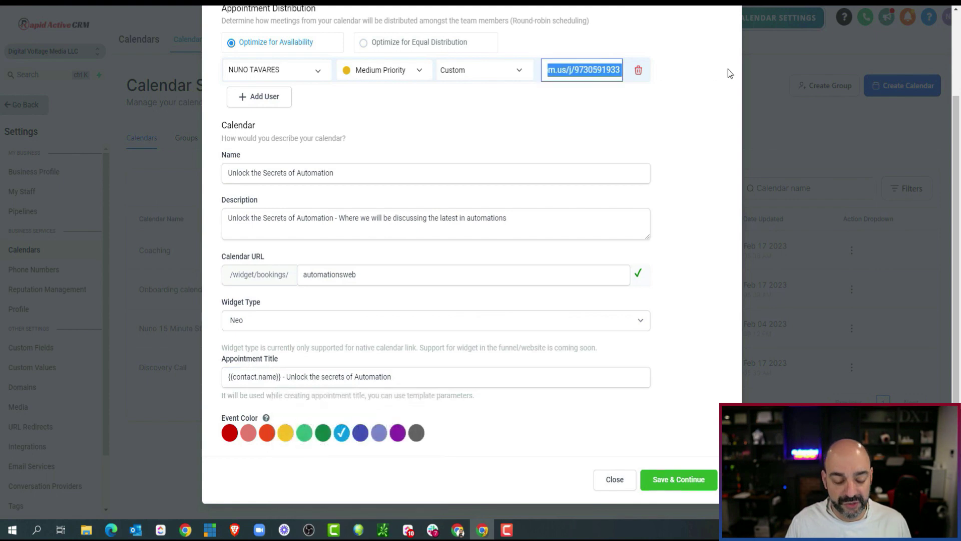
left_click(719, 146)
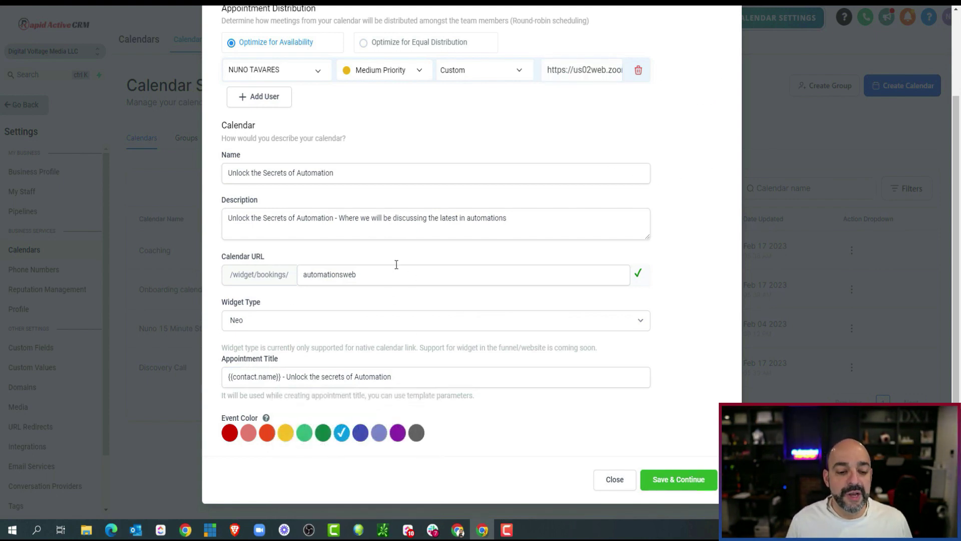
left_click(237, 219)
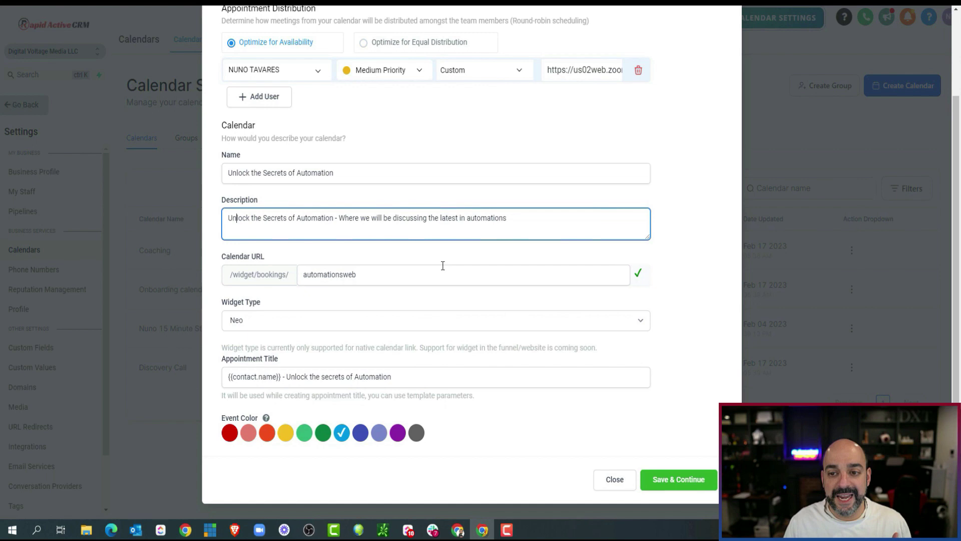
scroll(444, 250, "up", 2)
scroll(455, 253, "down", 2)
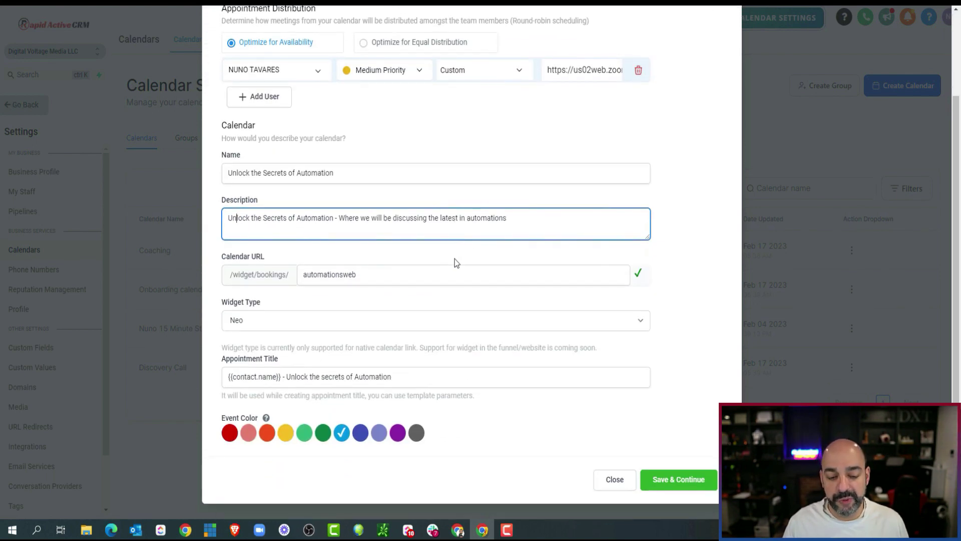
left_click(293, 440)
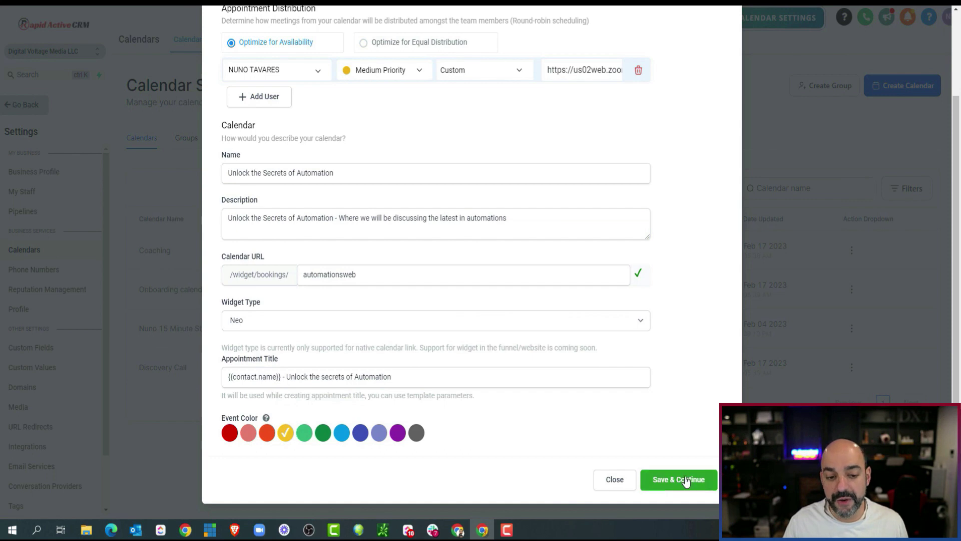
left_click(686, 479)
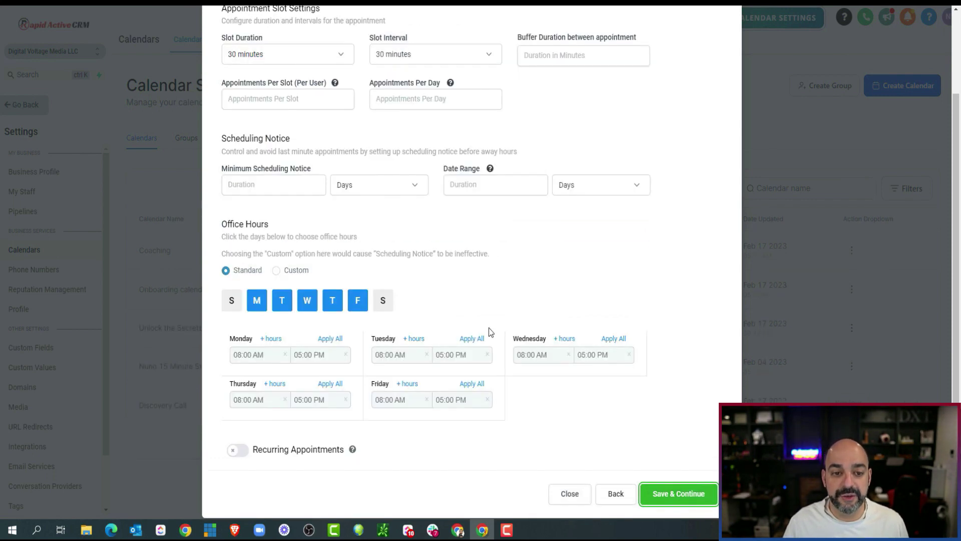
- Set both the slot duration and slot interval to 2 hours
left_click(321, 167)
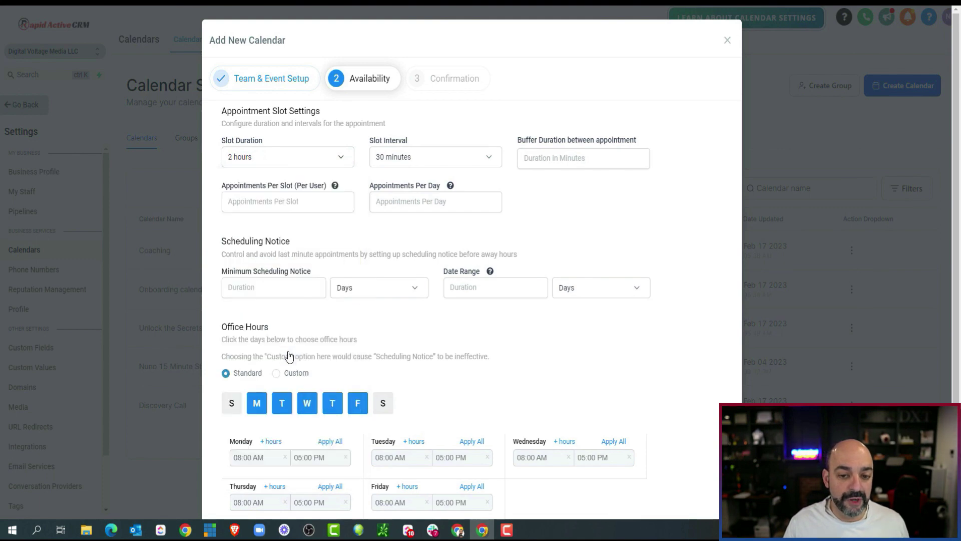
left_click(290, 354)
left_click(439, 159)
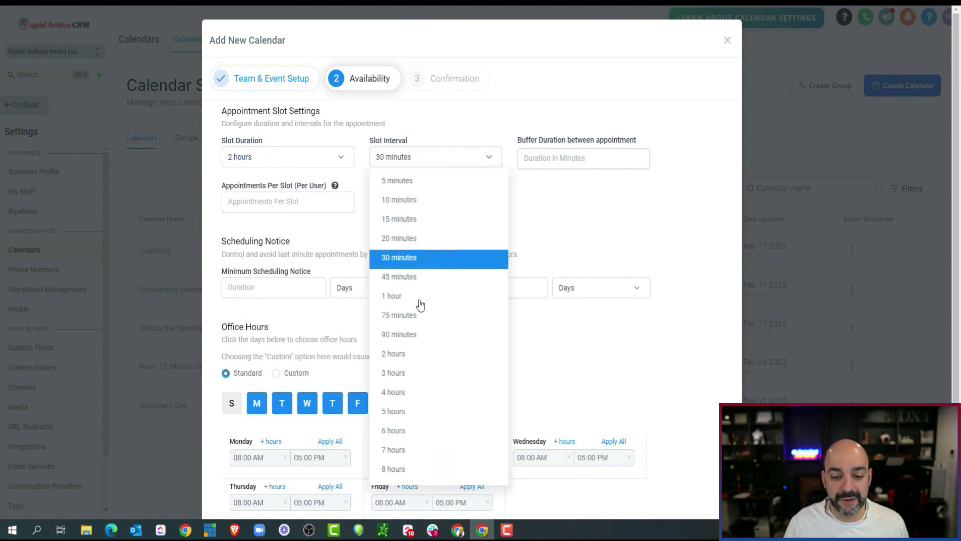
left_click(412, 354)
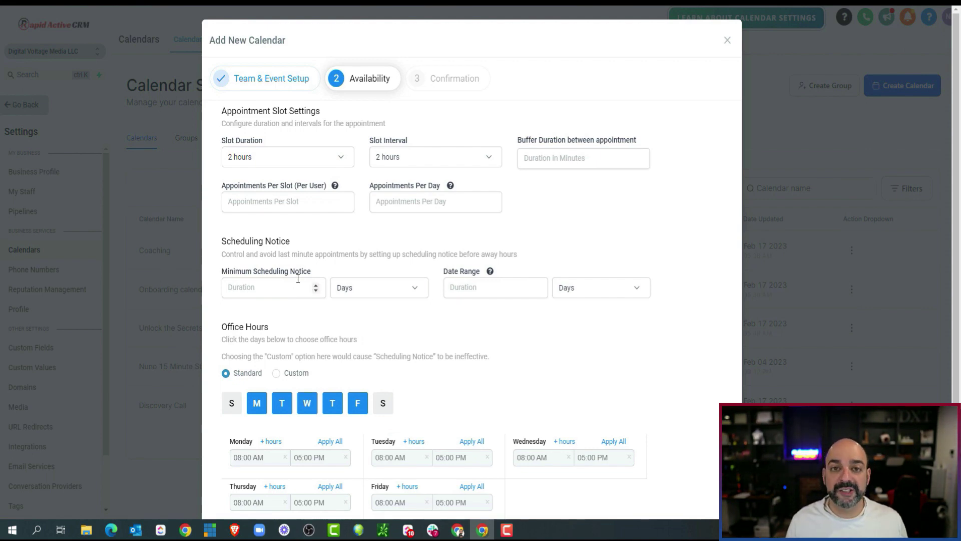
scroll(600, 253, "down", 3)
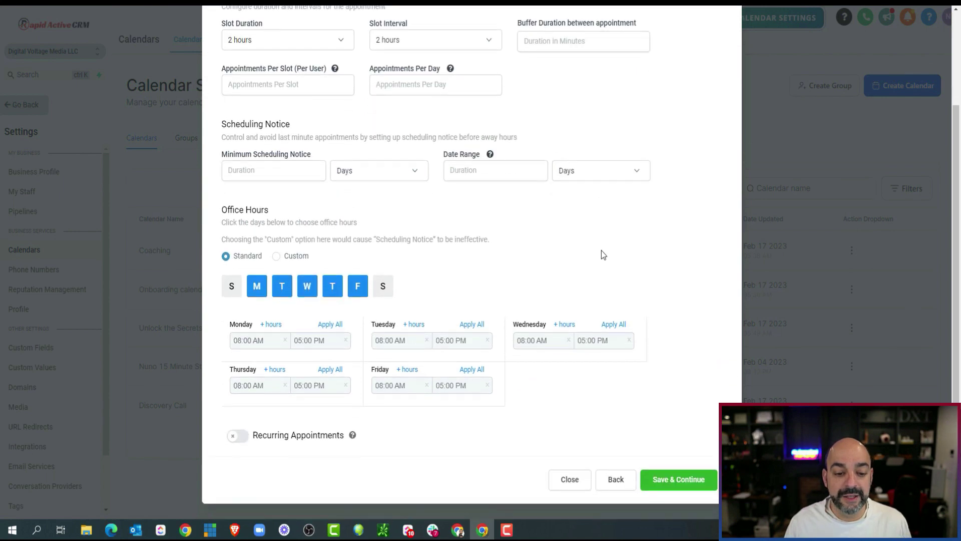
- Switch office hours to Custom and add a date row for Apr 17 2023
left_click(277, 258)
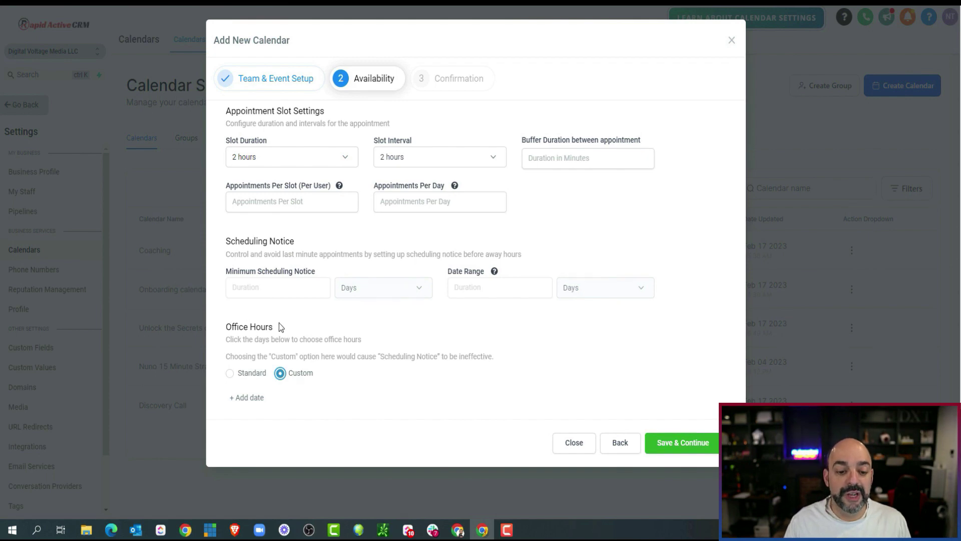
scroll(278, 358, "down", 1)
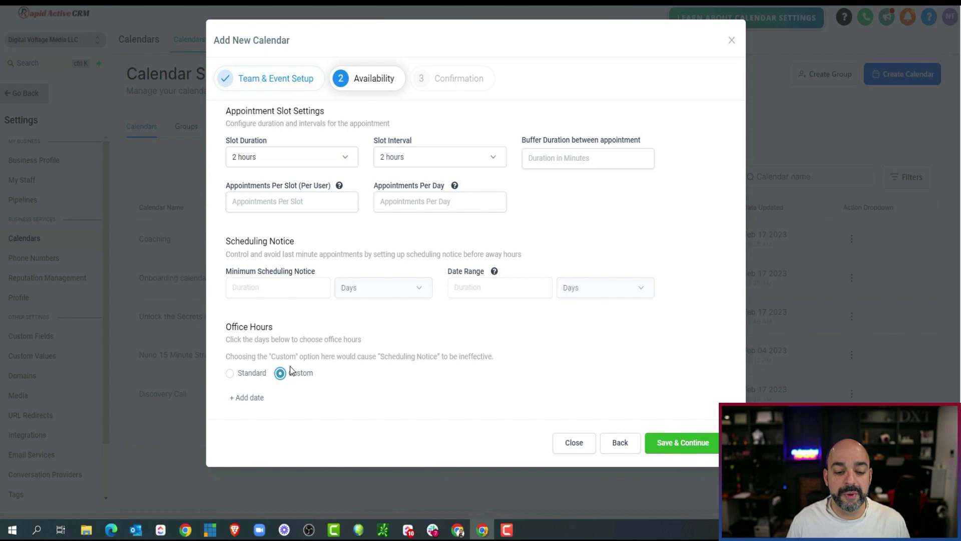
left_click(258, 398)
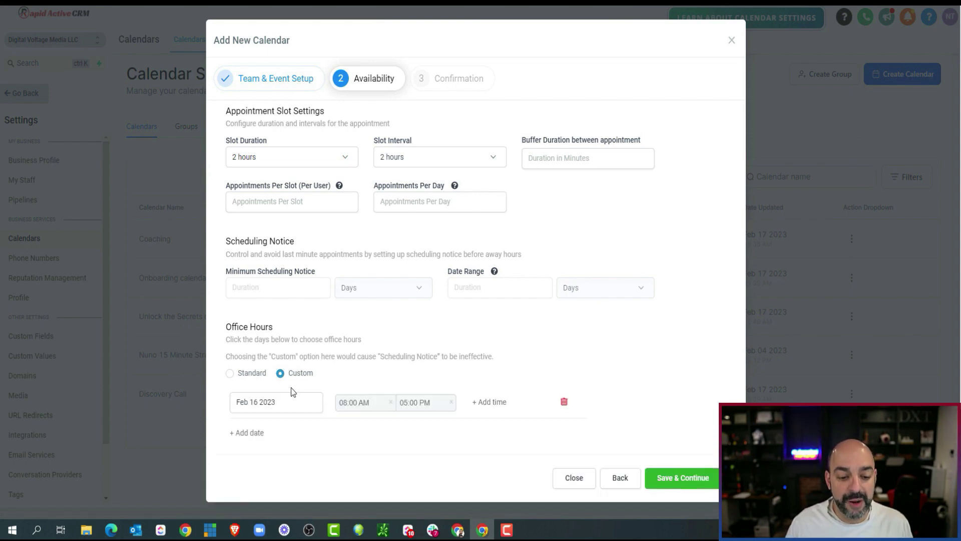
left_click(270, 401)
scroll(351, 408, "down", 1)
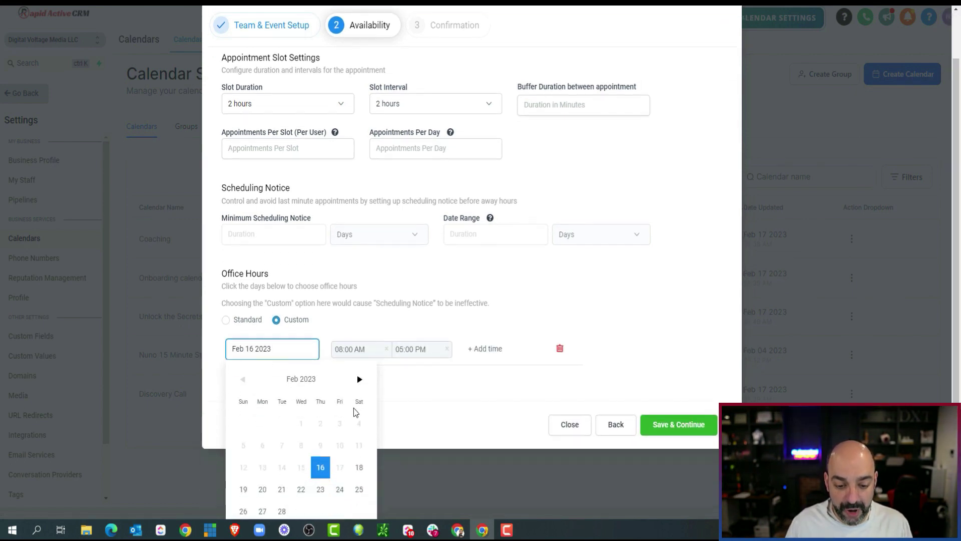
left_click(366, 370)
left_click(365, 370)
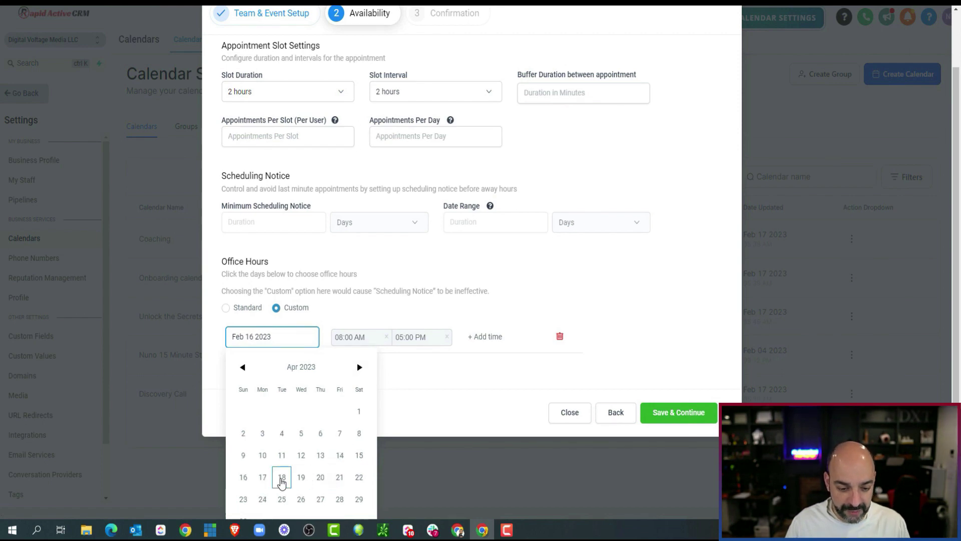
left_click(282, 478)
- Set the Apr 17 slot to run from 12:00 PM to 03:00 PM
left_click(361, 407)
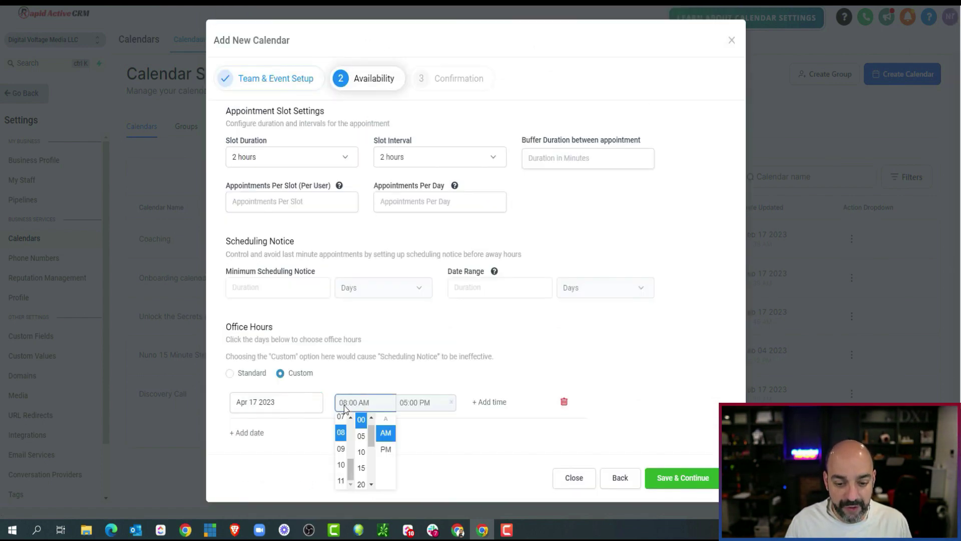
scroll(343, 441, "up", 1)
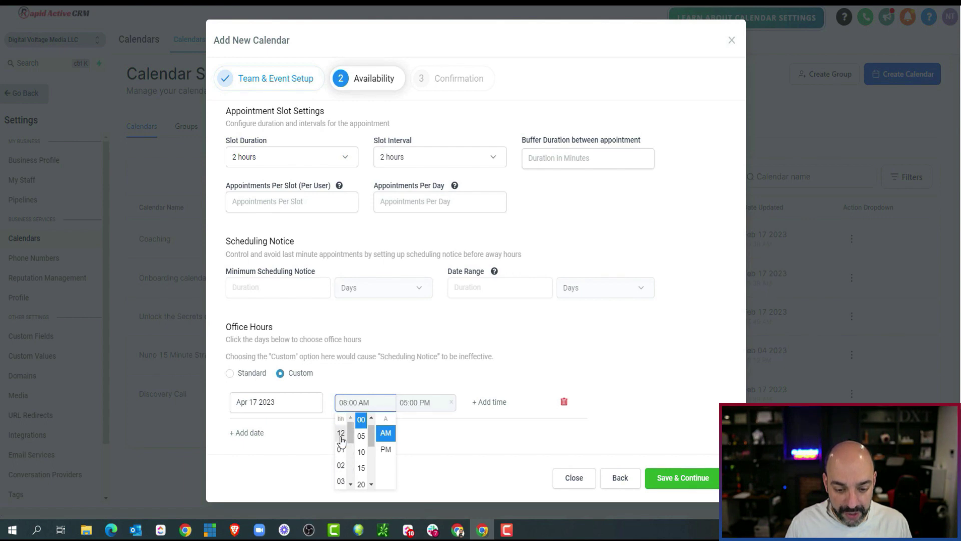
left_click(341, 420)
left_click(365, 403)
left_click(383, 451)
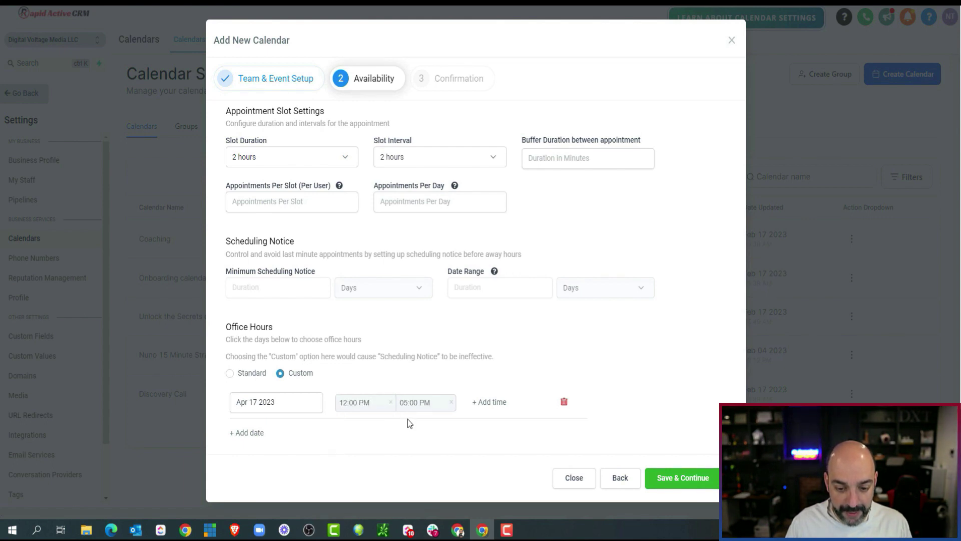
left_click(406, 403)
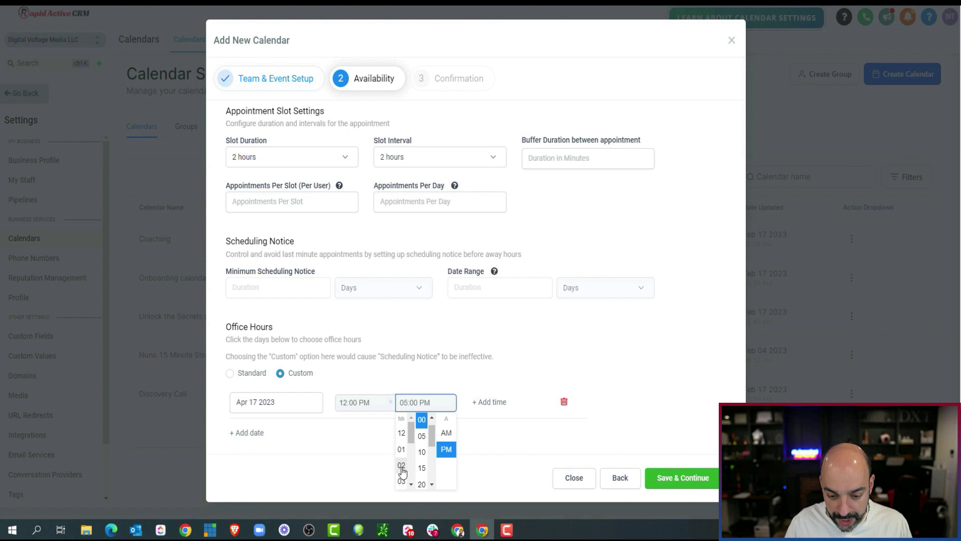
left_click(402, 480)
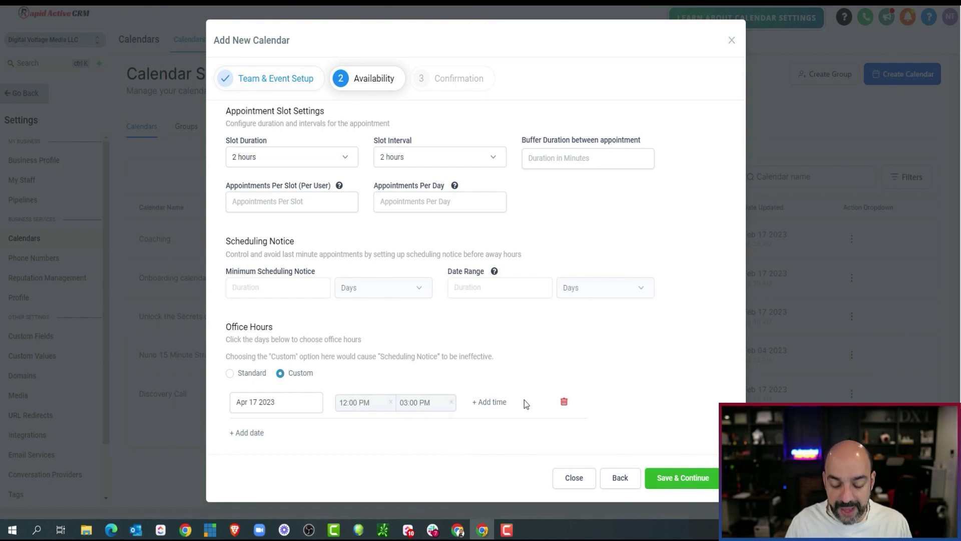
- Add a second custom date for Apr 20 2023
left_click(251, 434)
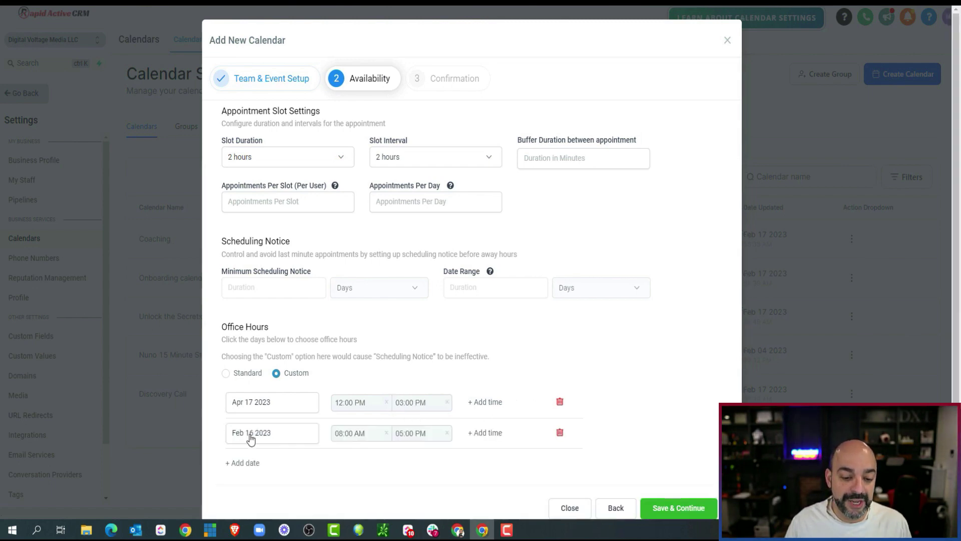
left_click(239, 432)
scroll(281, 455, "down", 2)
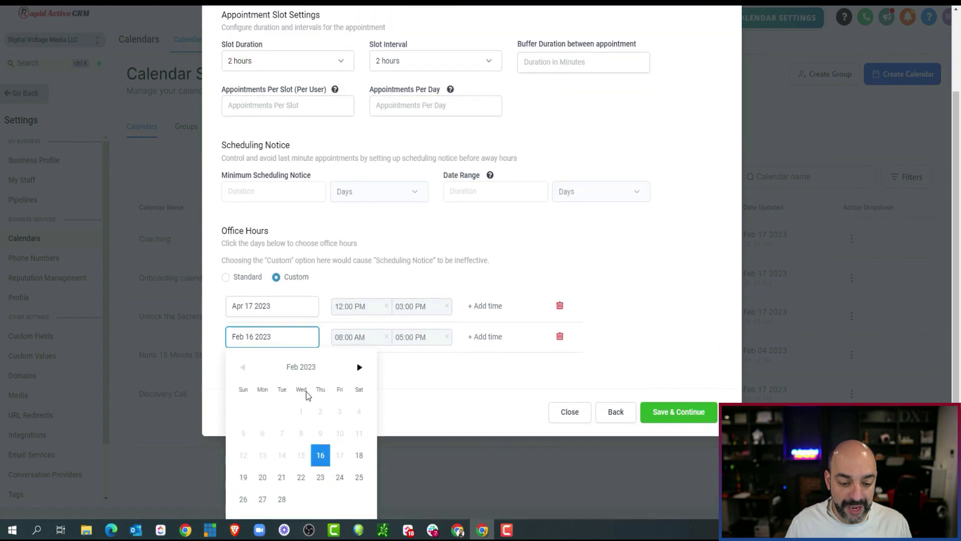
left_click(360, 370)
left_click(360, 368)
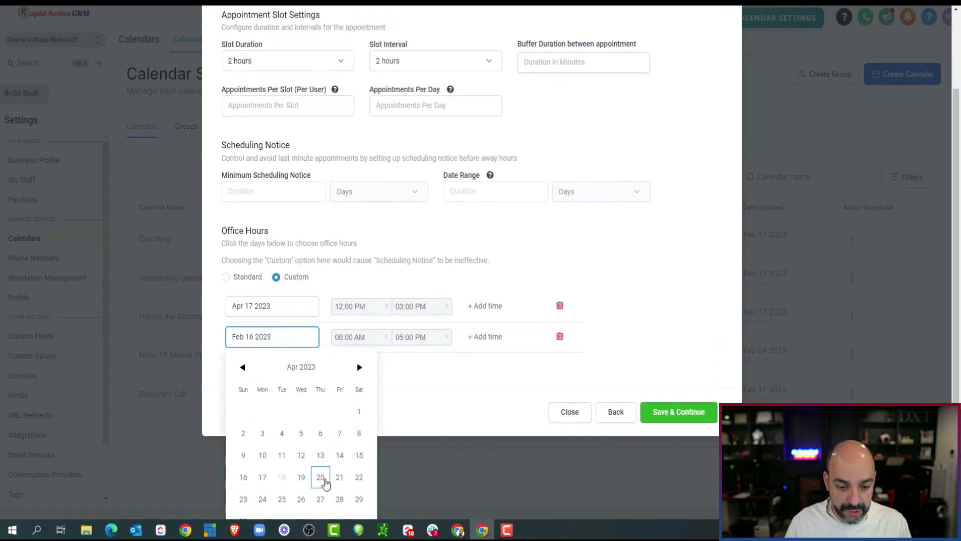
left_click(301, 477)
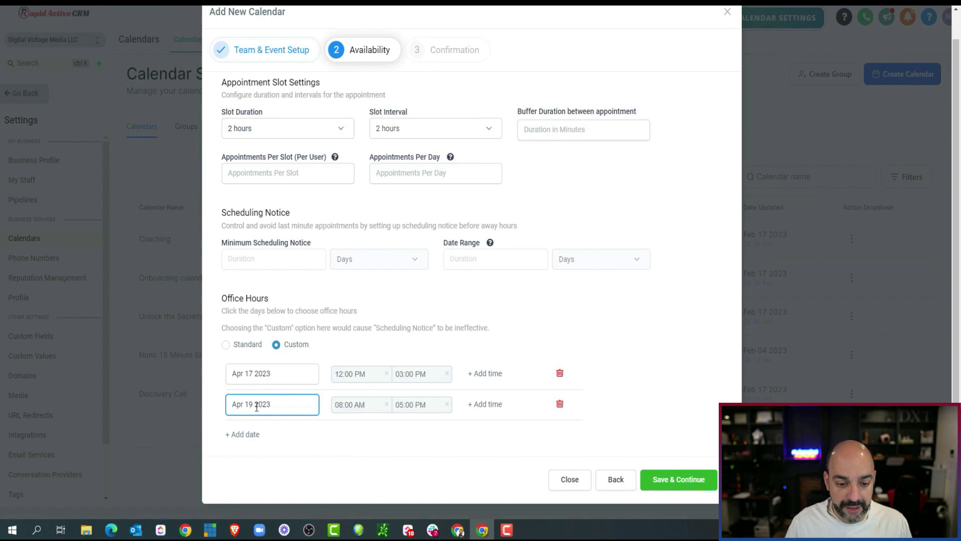
left_click(256, 407)
left_click(325, 475)
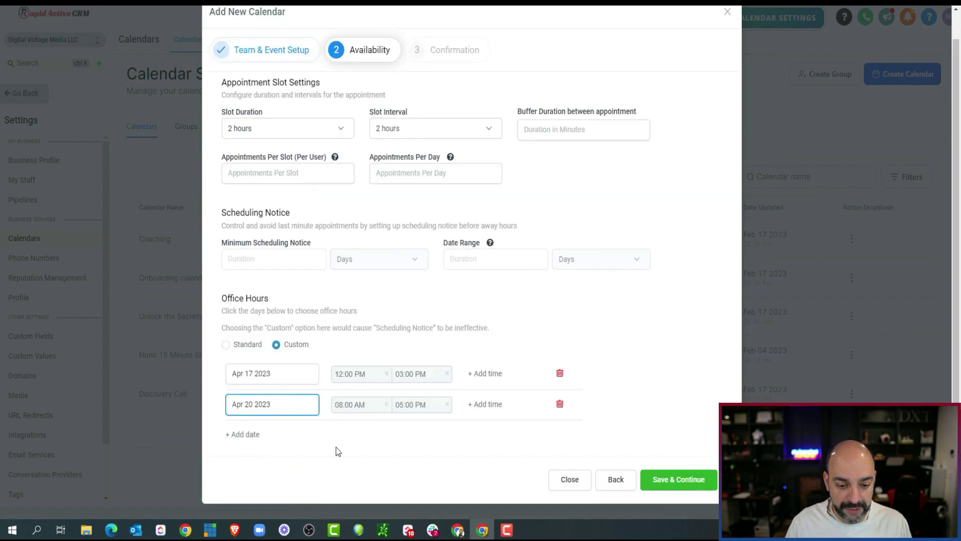
- Set the Apr 20 slot to run from 04:00 PM to 06:00 PM
left_click(341, 405)
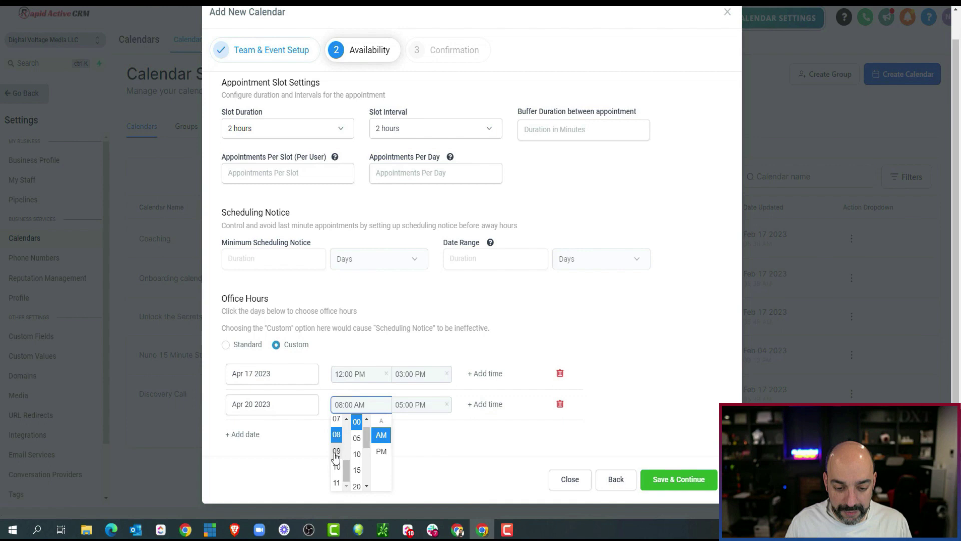
scroll(336, 455, "up", 3)
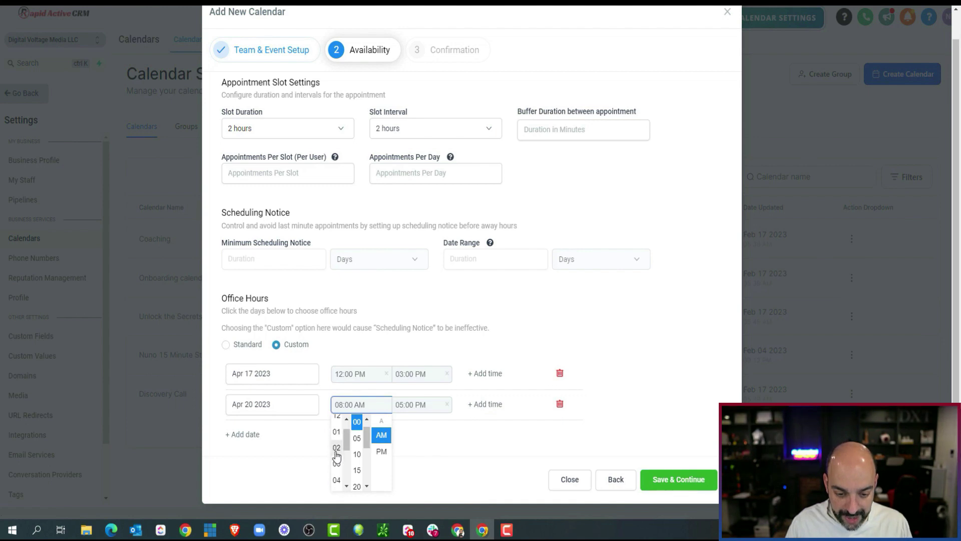
left_click(337, 480)
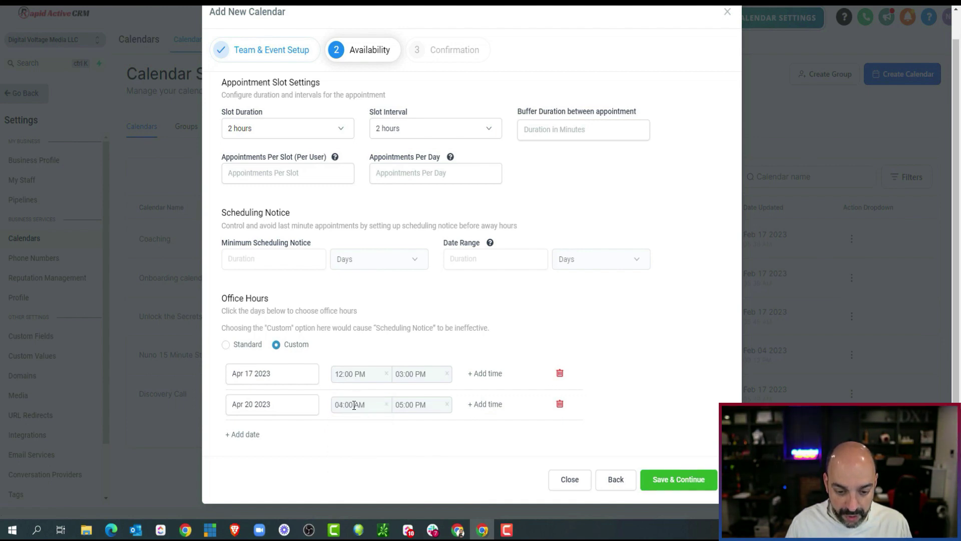
left_click(354, 405)
left_click(387, 451)
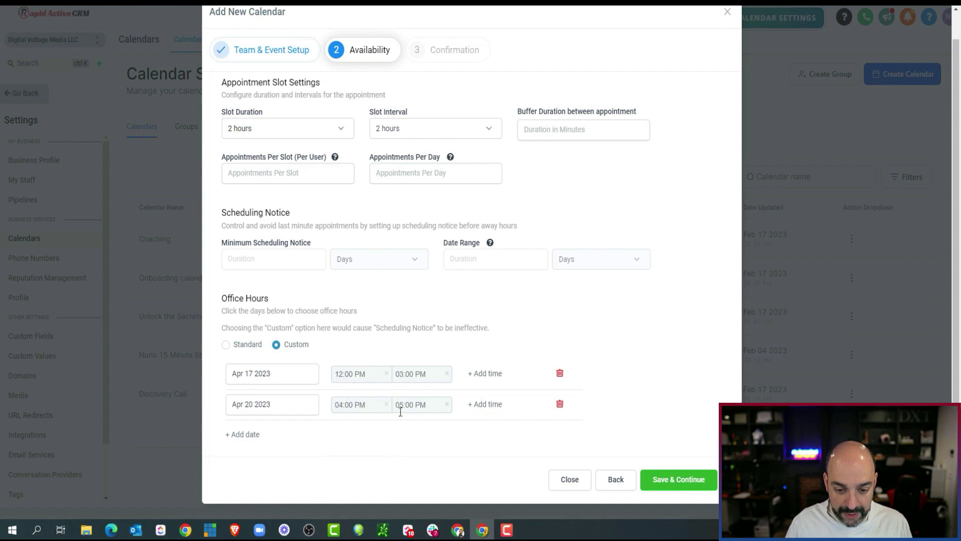
left_click(398, 404)
left_click(399, 440)
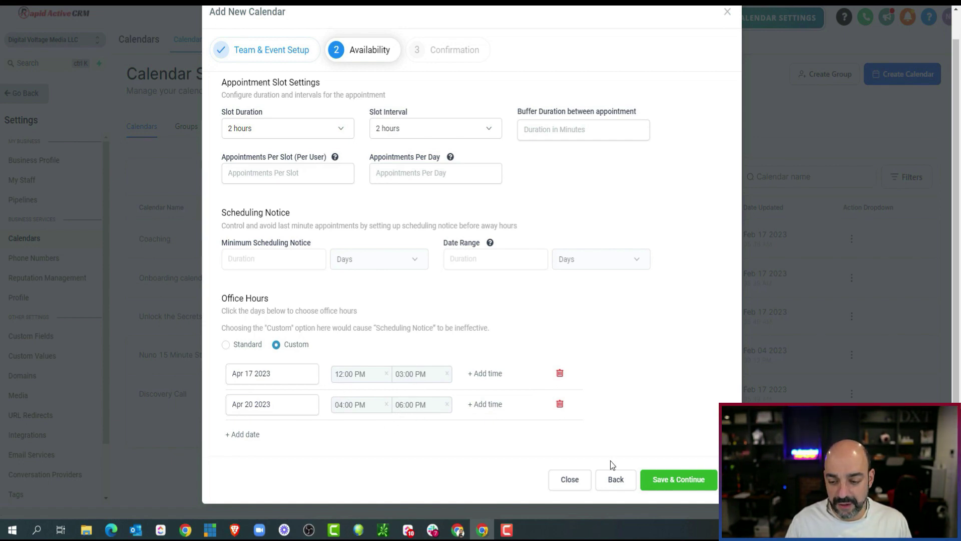
- Change the Apr 17 end time to 02:00 PM
left_click(397, 375)
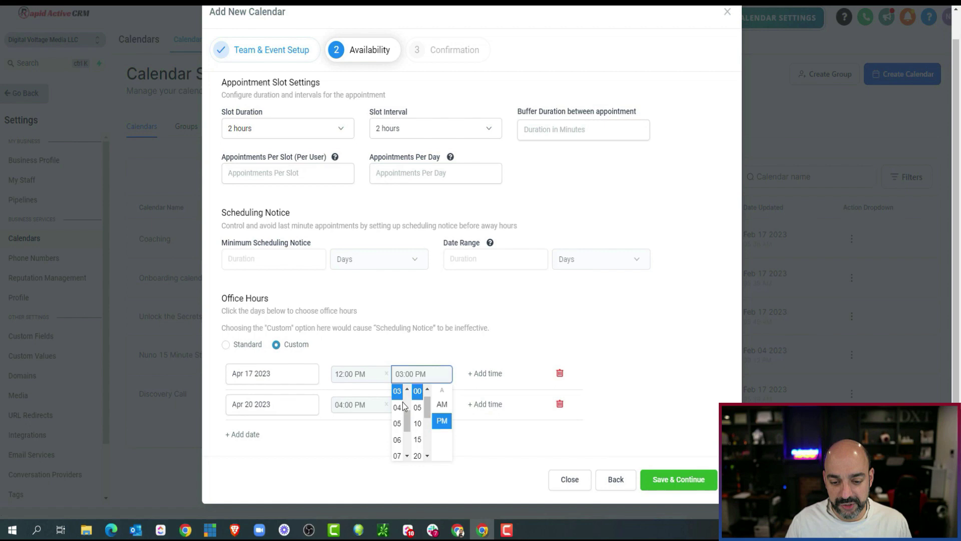
scroll(400, 415, "up", 1)
left_click(401, 436)
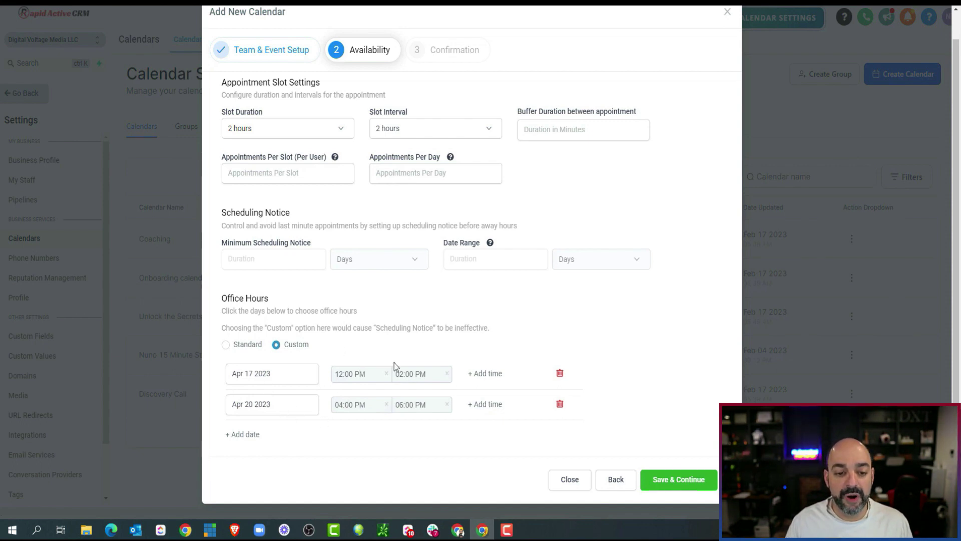
- Turn on Stripe payment with amount 47 and charge description 'Secrets of Automations'
left_click(675, 481)
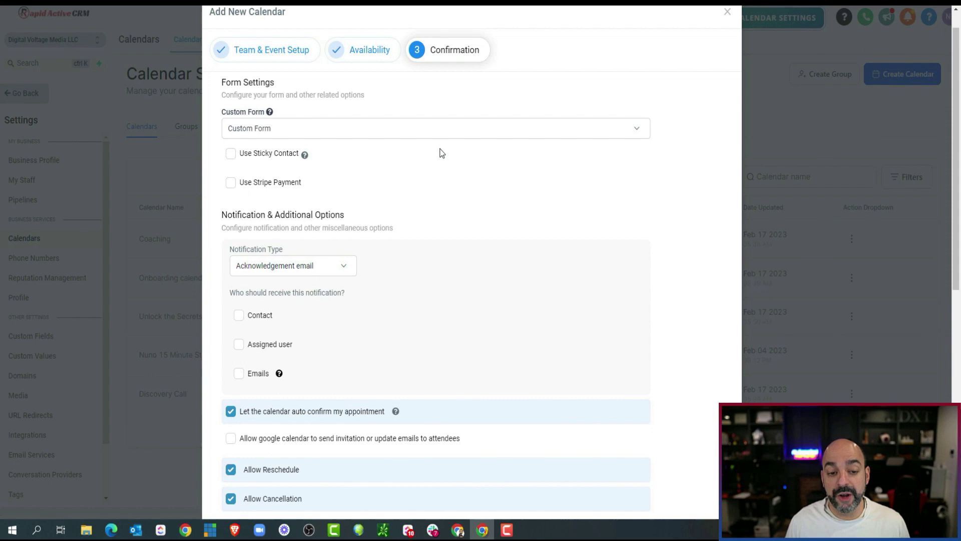
left_click(230, 183)
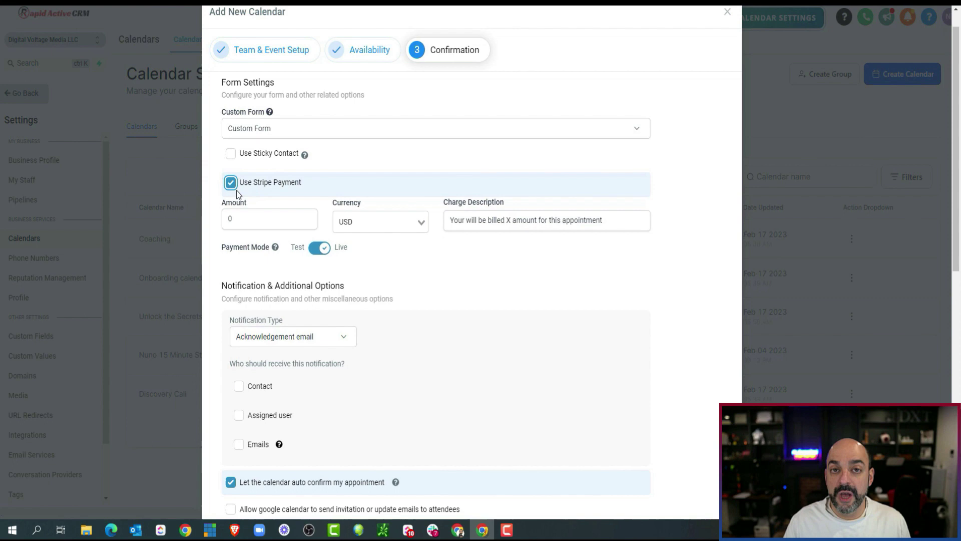
left_click_drag(245, 218, 216, 228)
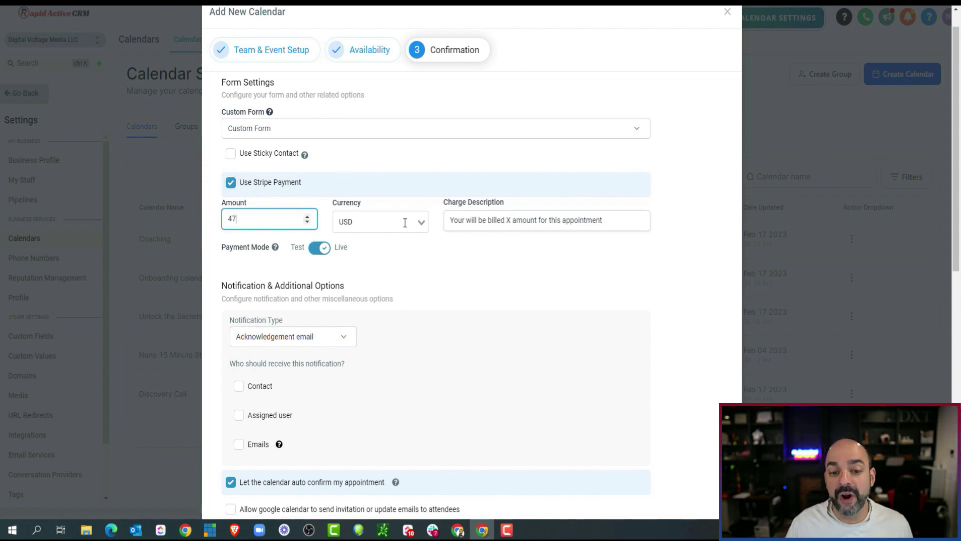
left_click(482, 225)
left_click_drag(604, 220, 423, 221)
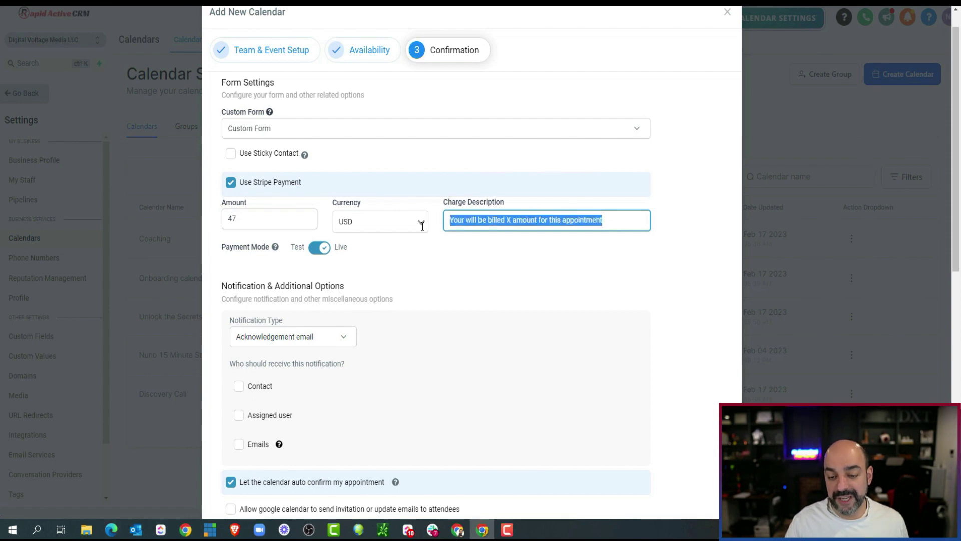
key("BackSpace")
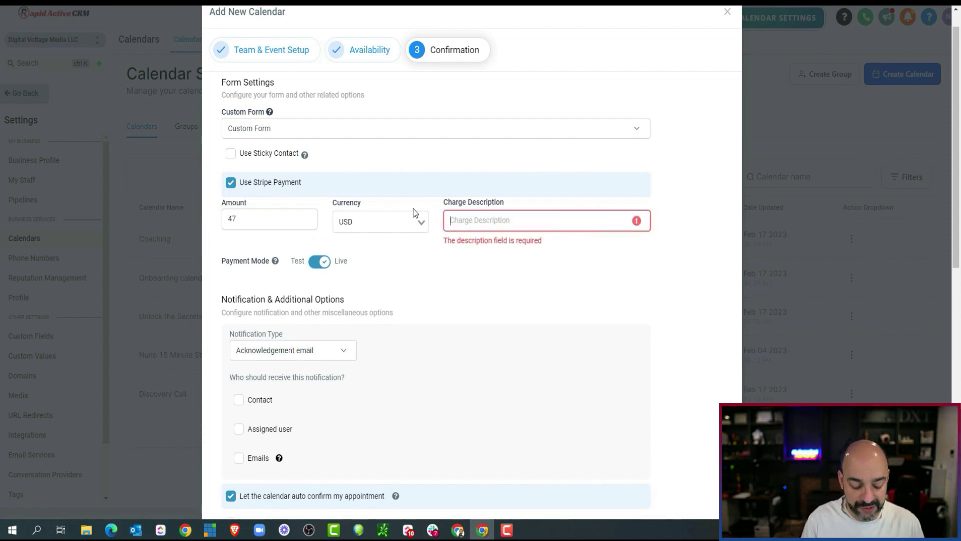
type("Secrets of Automations")
scroll(401, 209, "down", 3)
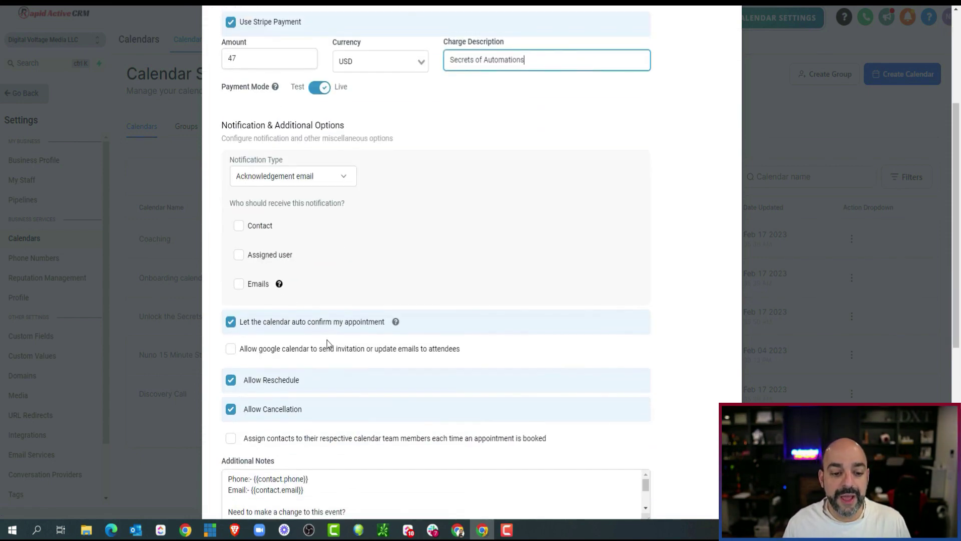
- Turn on booking notifications for the assigned user
left_click(260, 250)
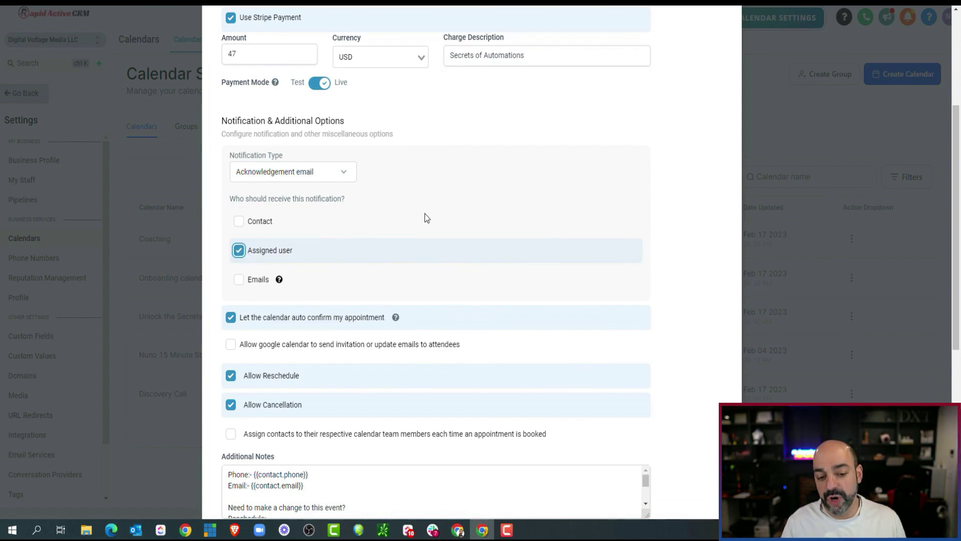
scroll(424, 215, "down", 3)
scroll(428, 221, "down", 2)
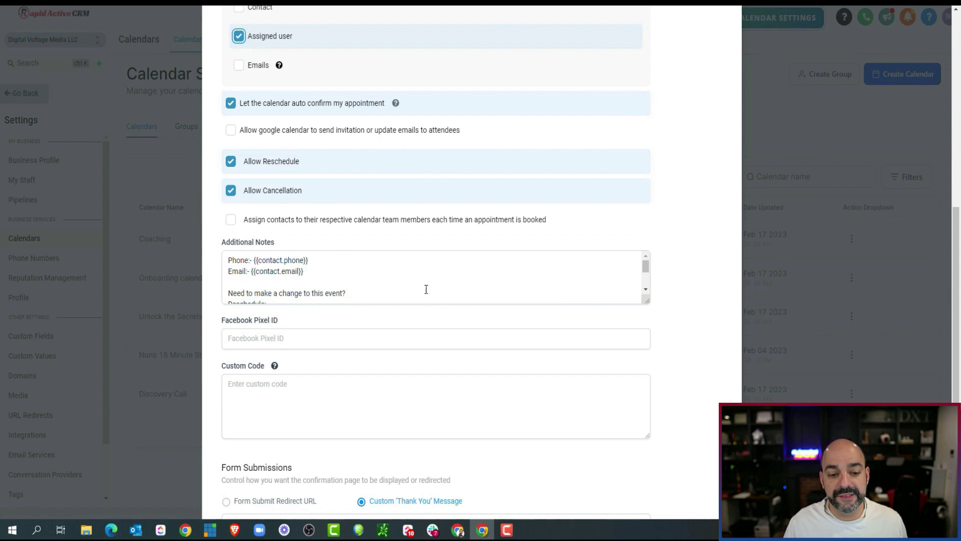
scroll(401, 227, "down", 2)
scroll(401, 227, "down", 1)
scroll(320, 232, "up", 3)
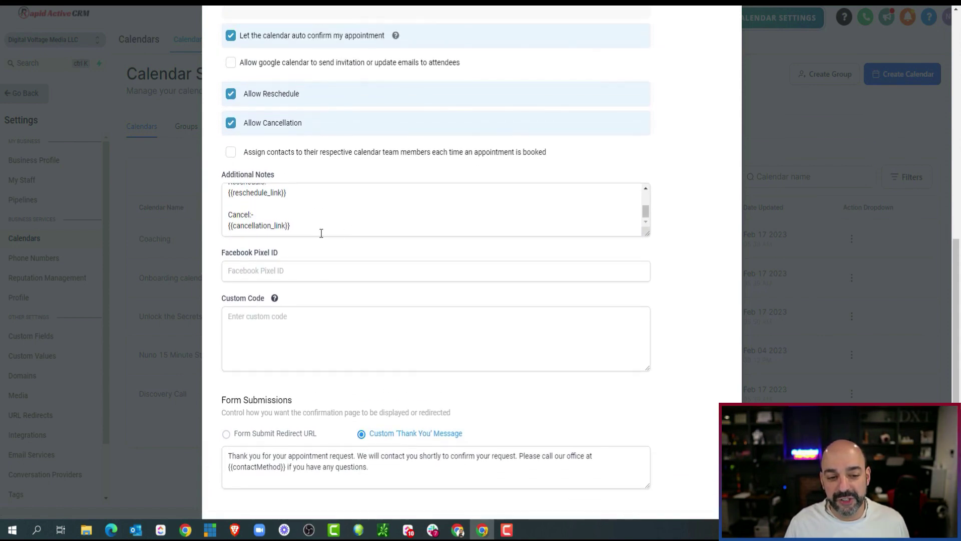
scroll(319, 234, "down", 2)
- Delete the cancellation link lines from the Additional Notes
left_click_drag(317, 235, 226, 226)
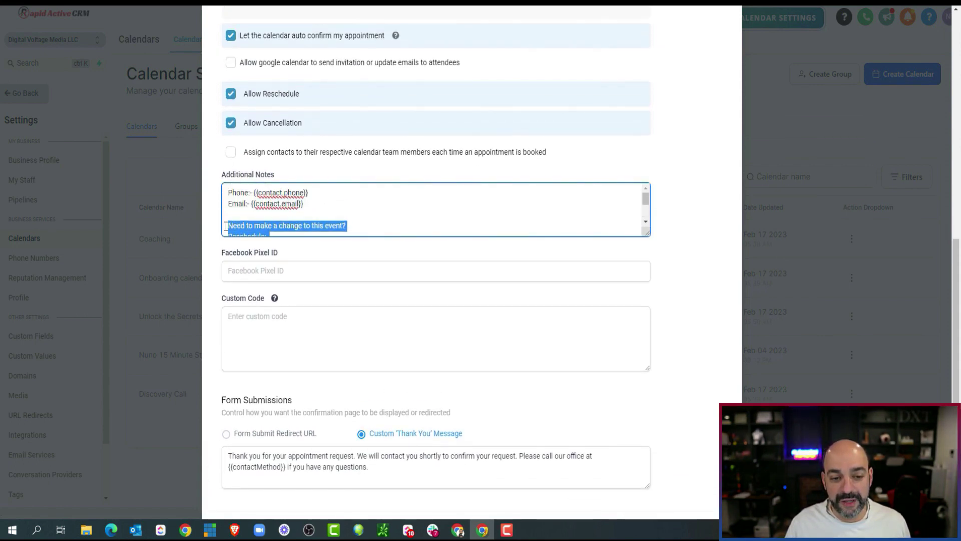
scroll(576, 228, "down", 2)
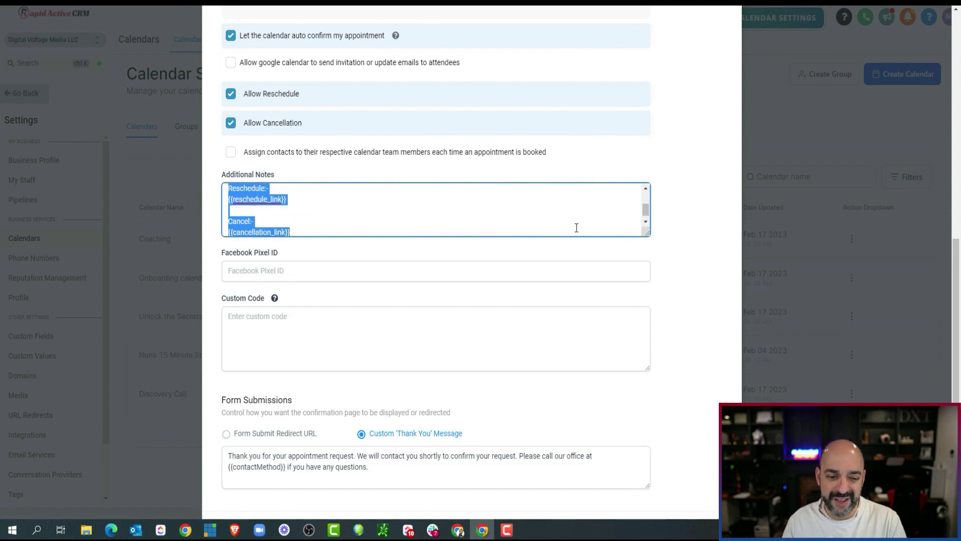
left_click(350, 221)
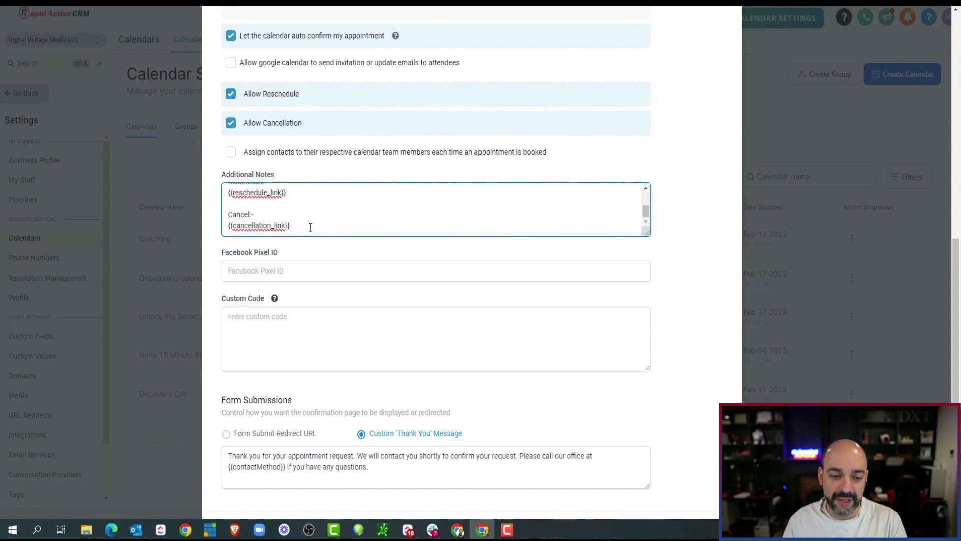
left_click_drag(311, 230, 209, 211)
key("BackSpace")
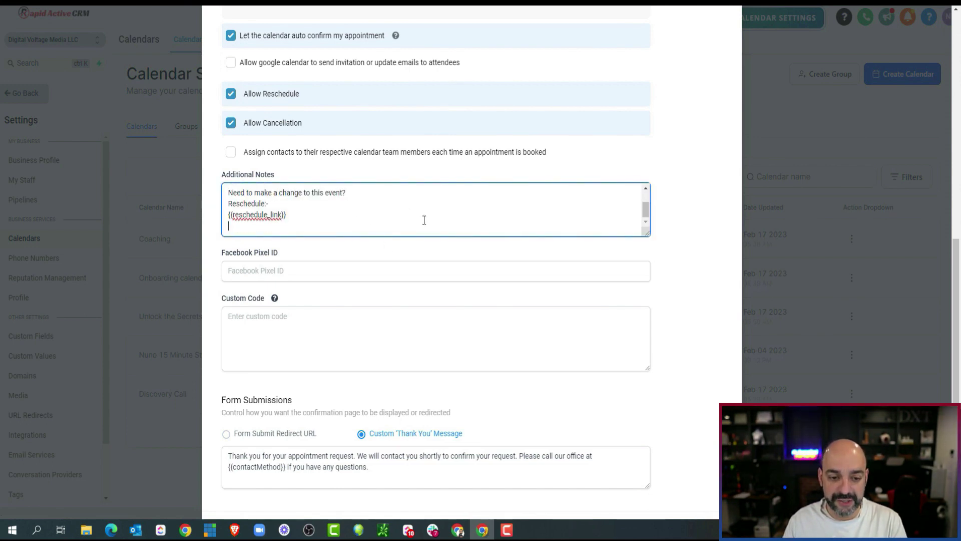
- Replace the thank-you text after its first sentence, starting a new line with 'S'
scroll(432, 215, "up", 3)
scroll(309, 225, "down", 2)
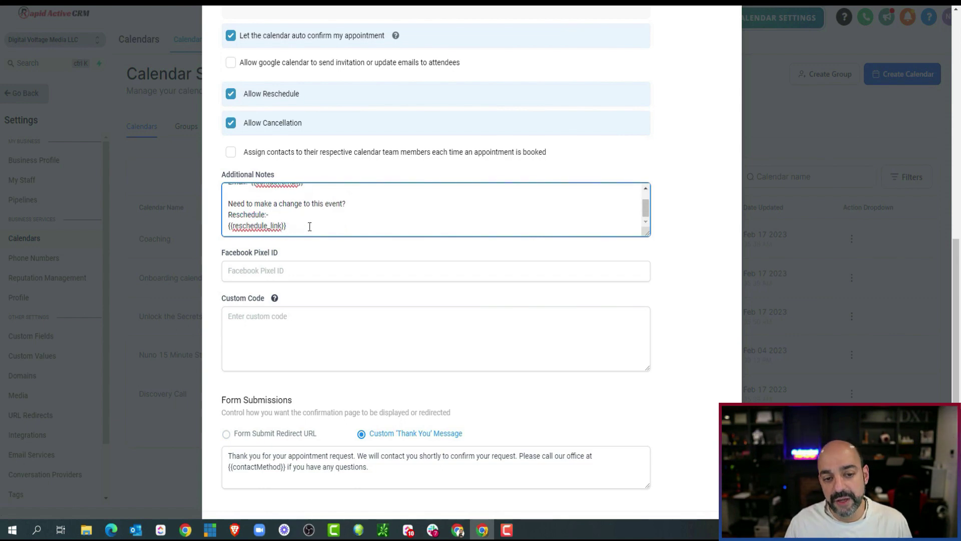
scroll(572, 268, "down", 2)
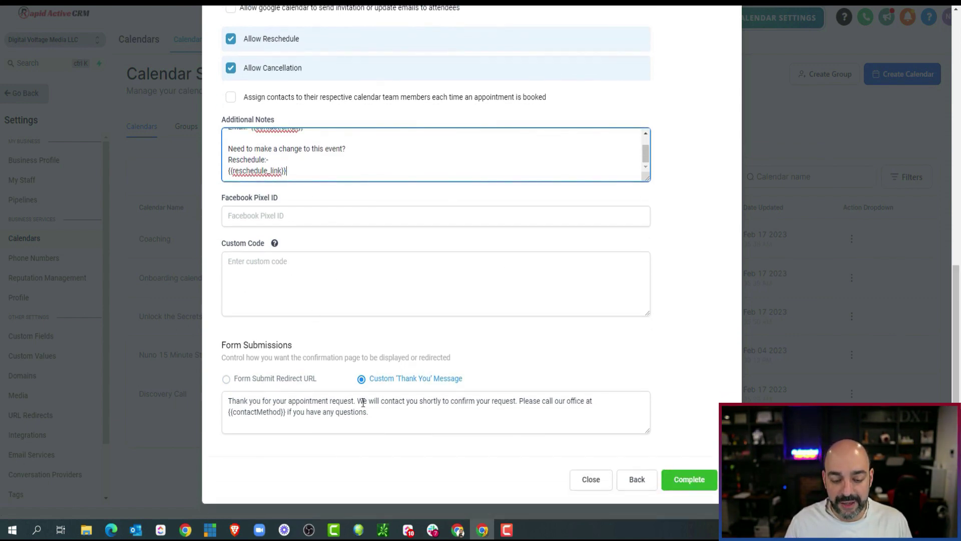
left_click_drag(357, 402, 381, 420)
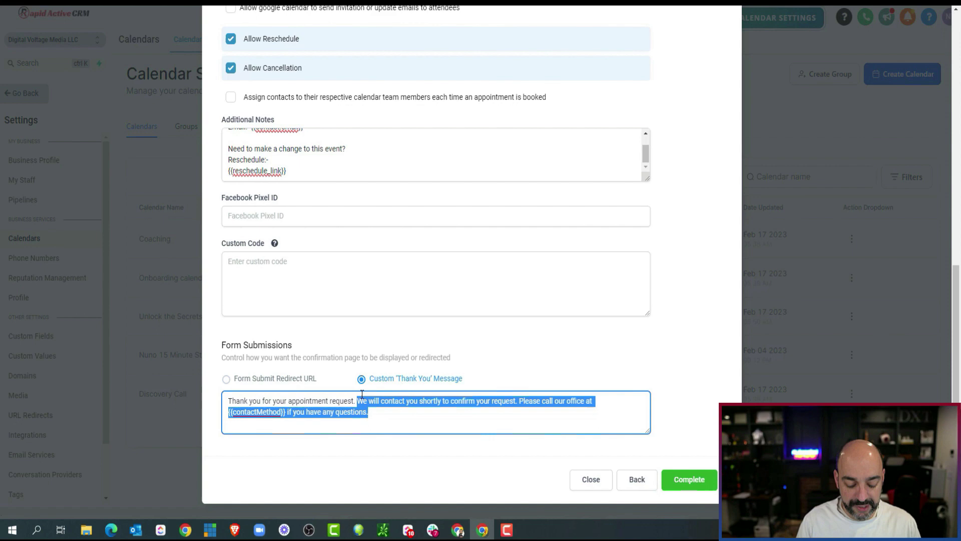
type("See at the webinar")
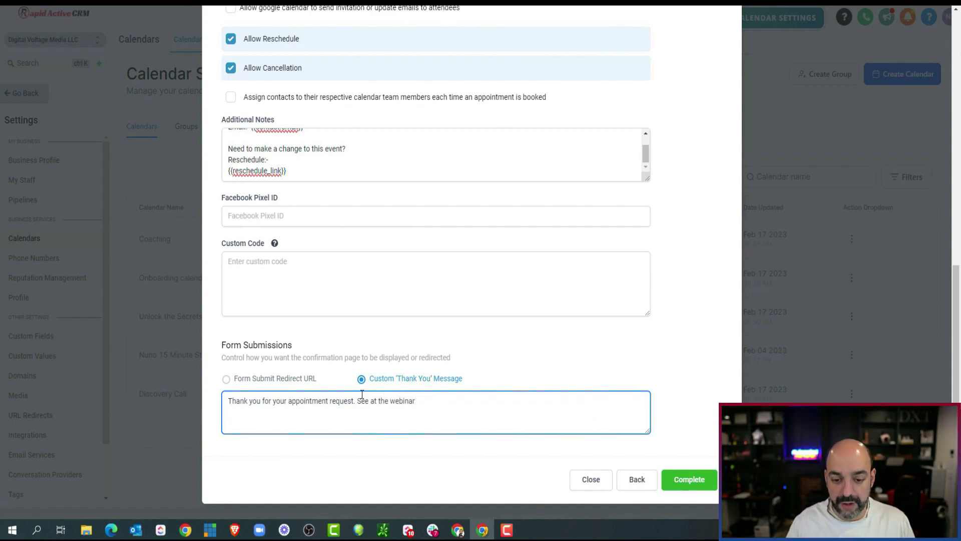
- Save the calendar and move Unlock the Secrets of Automation into the Webinar group
left_click(684, 479)
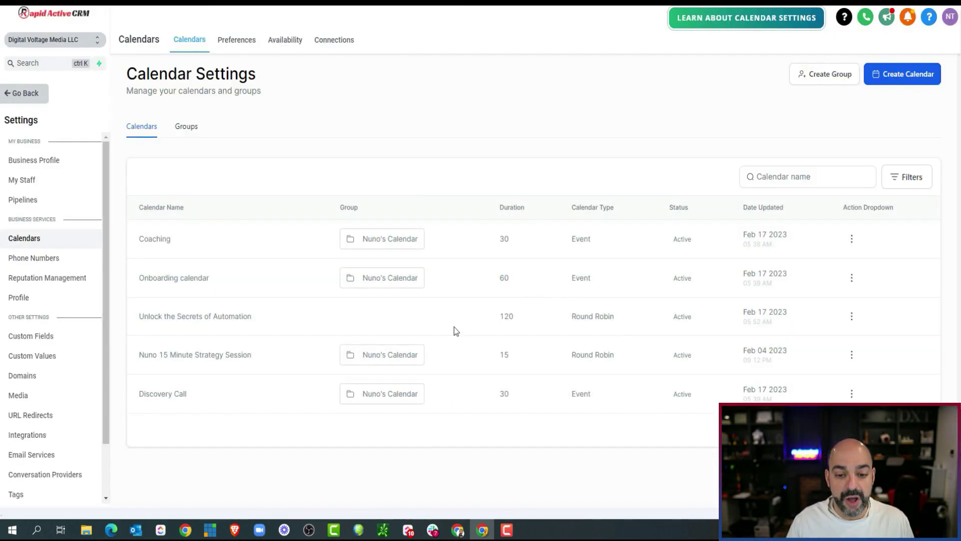
left_click(853, 318)
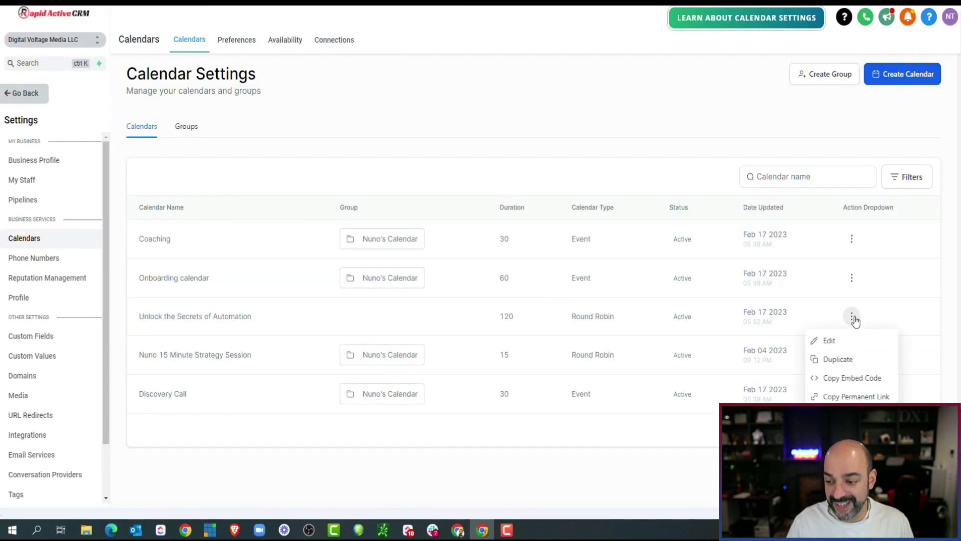
left_click(846, 415)
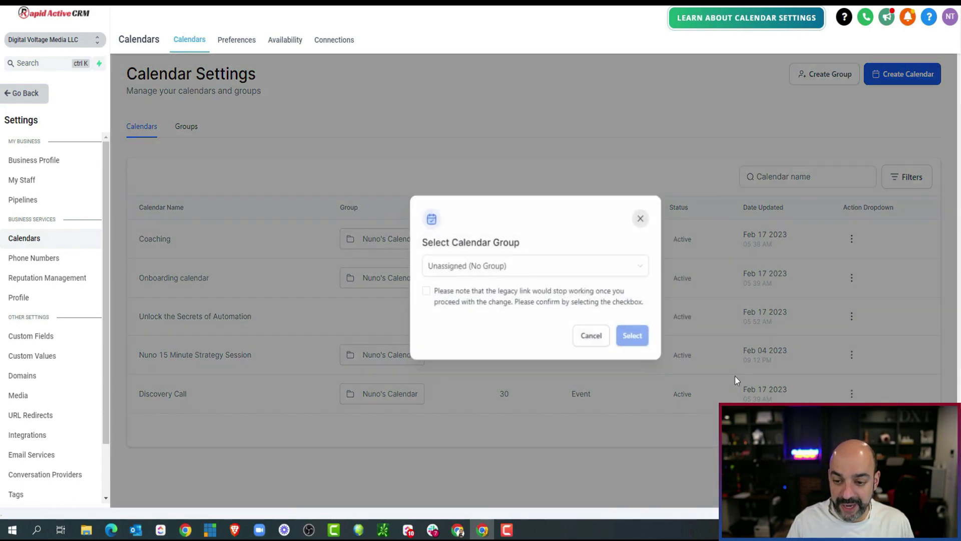
left_click(534, 266)
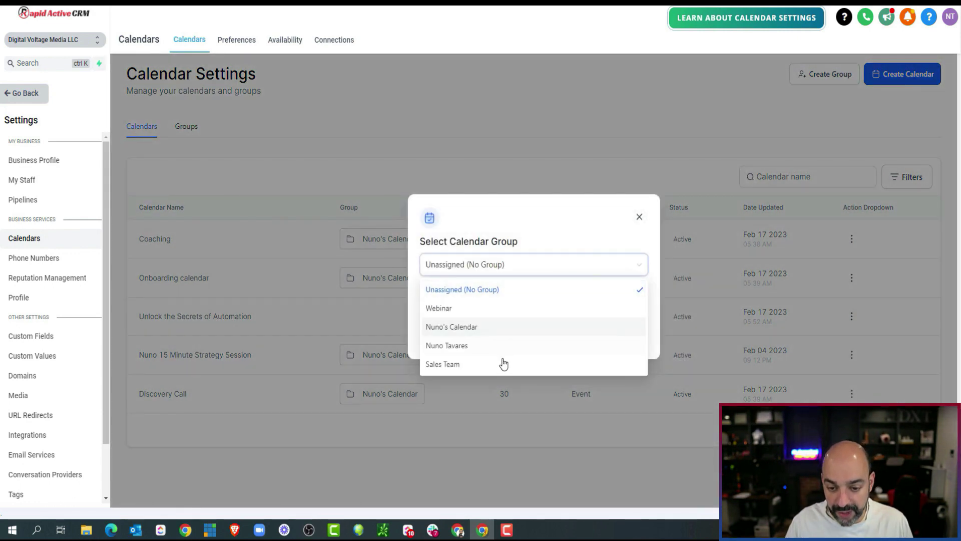
left_click(488, 308)
left_click(427, 291)
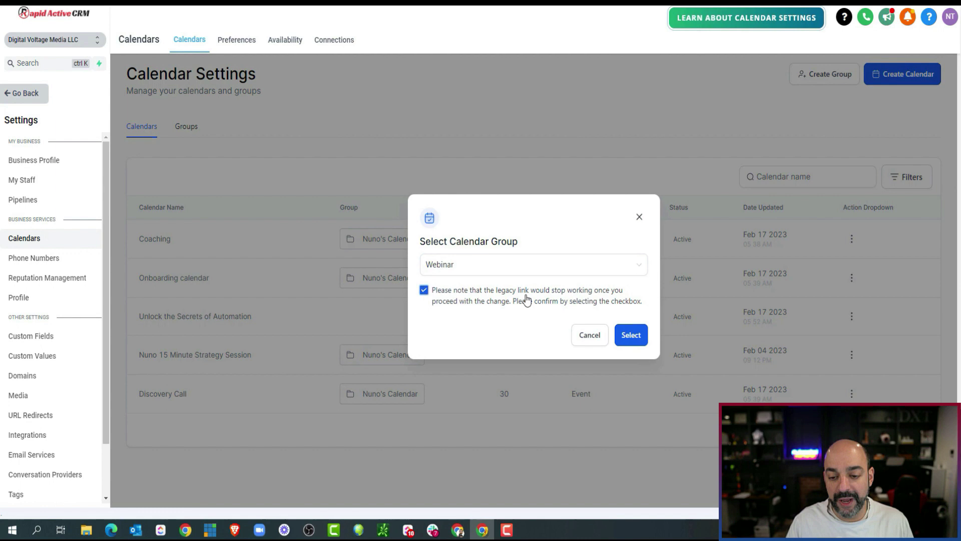
left_click(638, 335)
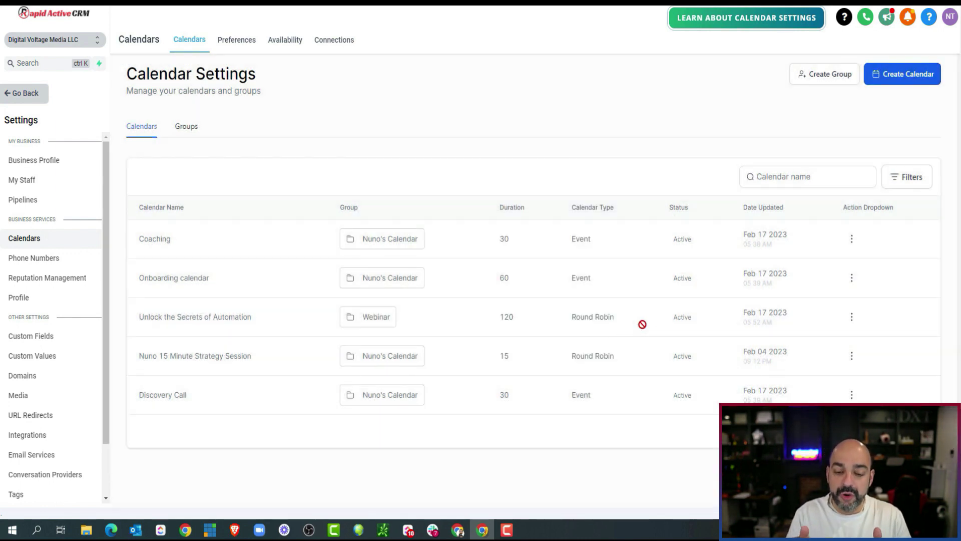
left_click(852, 317)
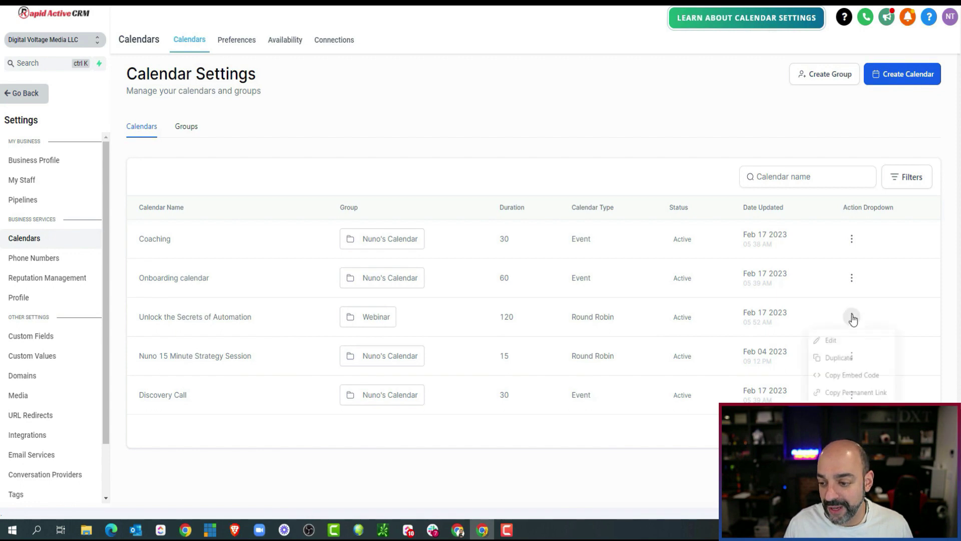
- Open and close the calendar's settings, then copy its permanent booking link
left_click(835, 340)
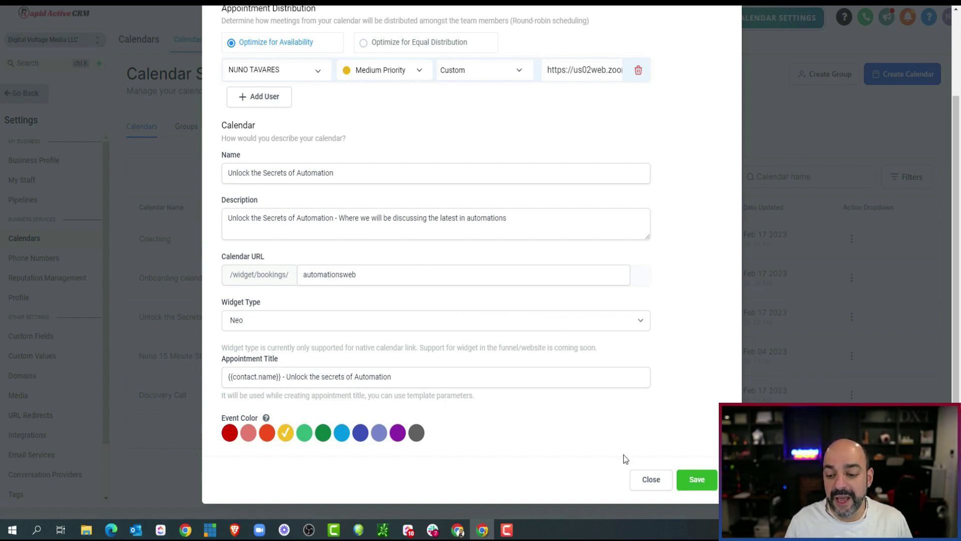
left_click(669, 479)
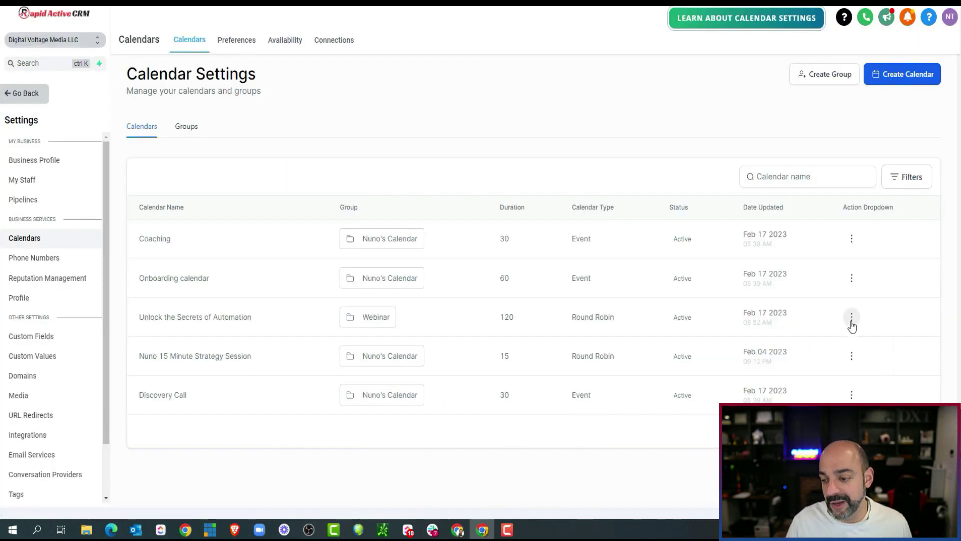
left_click(852, 316)
left_click(863, 398)
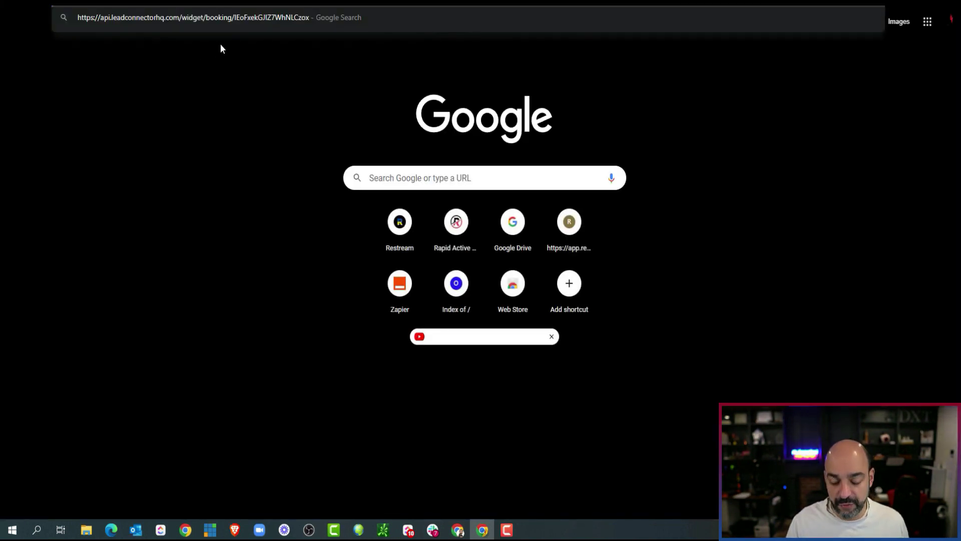
- Load the booking page and preview April 2023, picking April 20 at 04:00 PM
key("Return")
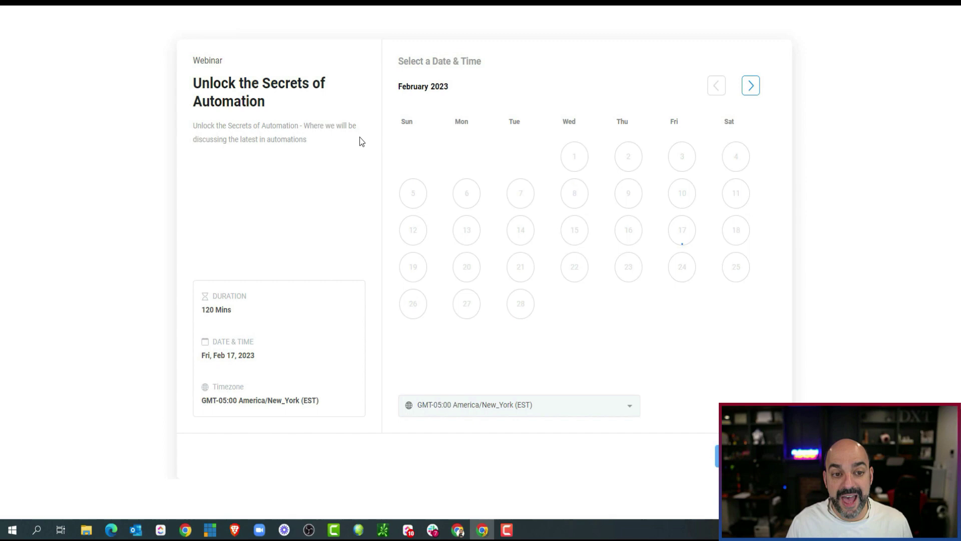
left_click(753, 92)
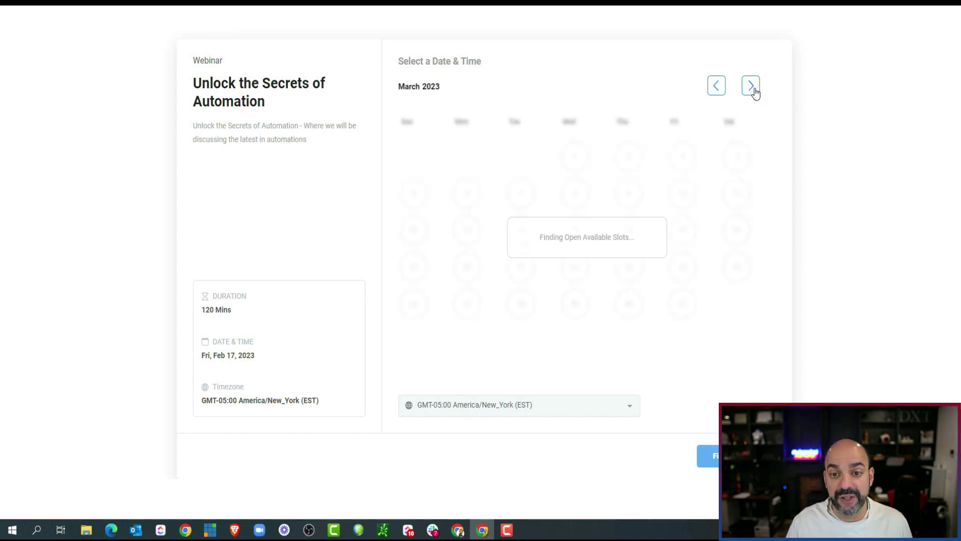
left_click(753, 91)
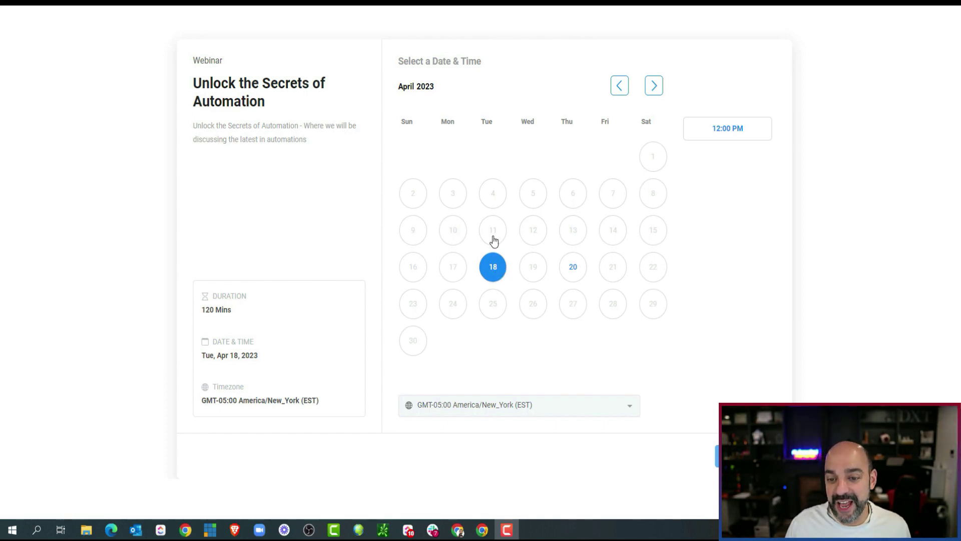
left_click(581, 266)
left_click(491, 265)
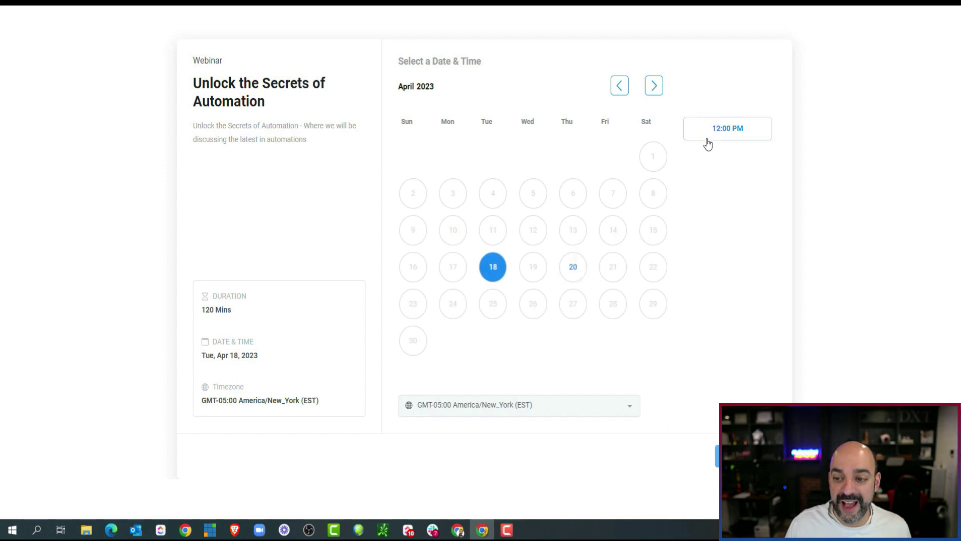
left_click(580, 263)
left_click(721, 136)
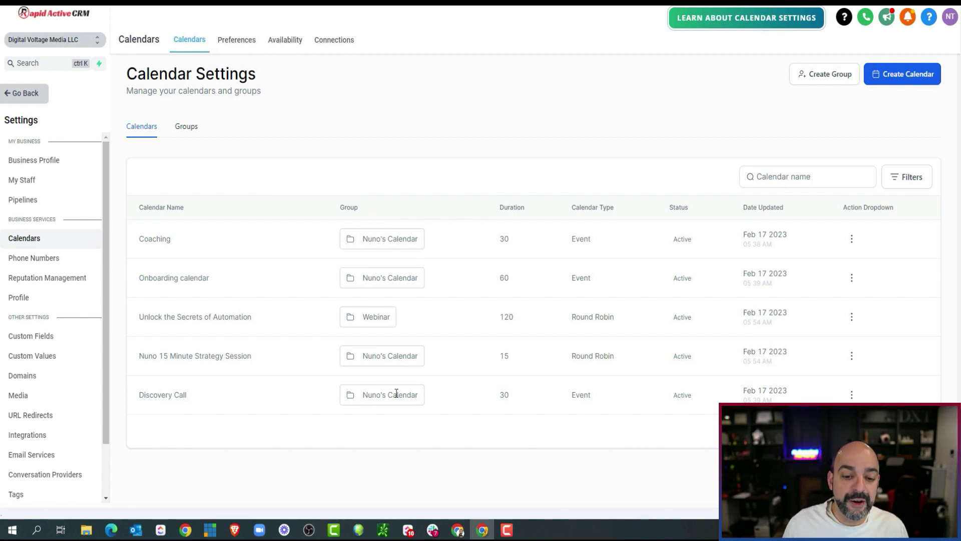
- Open the 2.1 Appointment Confirmation & Reminders workflow in the 2. Appointment Reminders folder
left_click(31, 95)
left_click(55, 281)
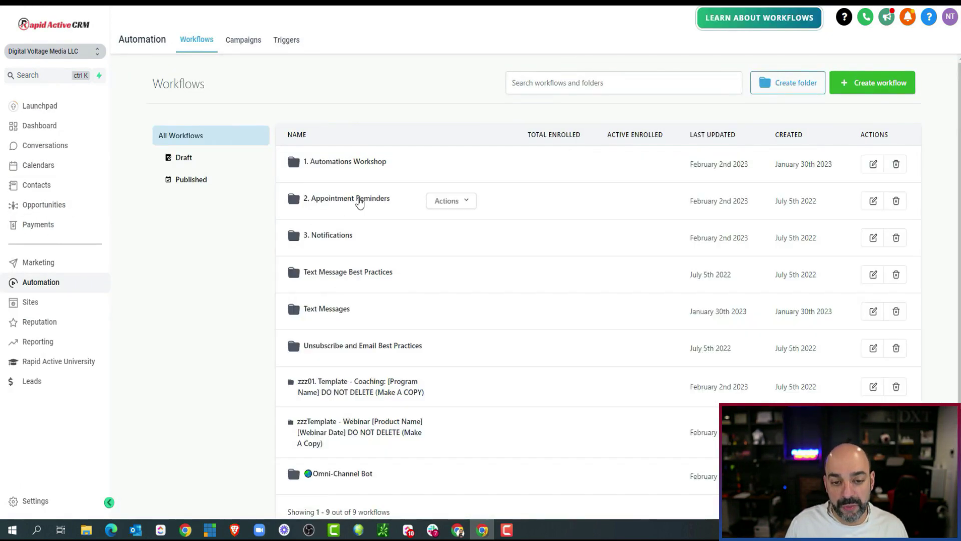
left_click(359, 200)
left_click(367, 202)
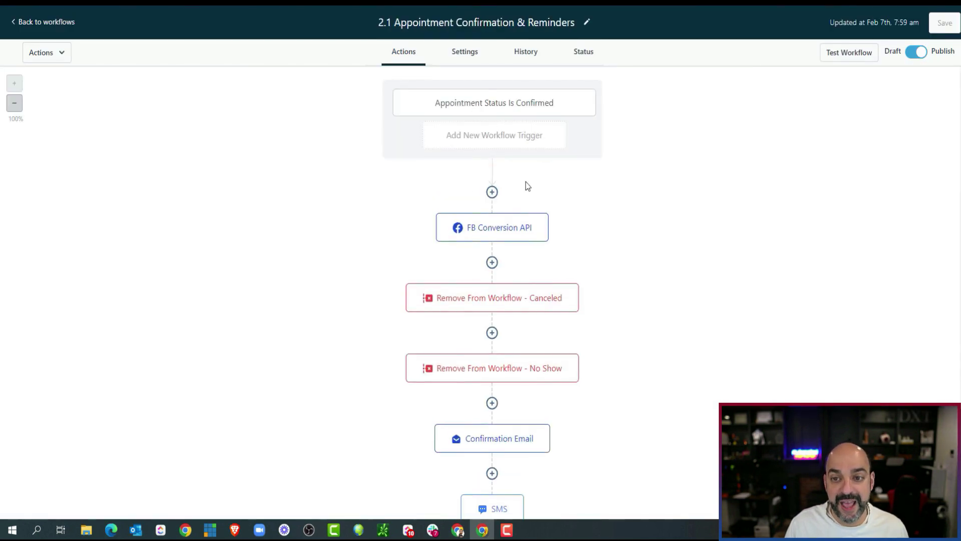
- Add an In Calendar Group filter for the personal calendar group to the trigger and save
left_click(511, 106)
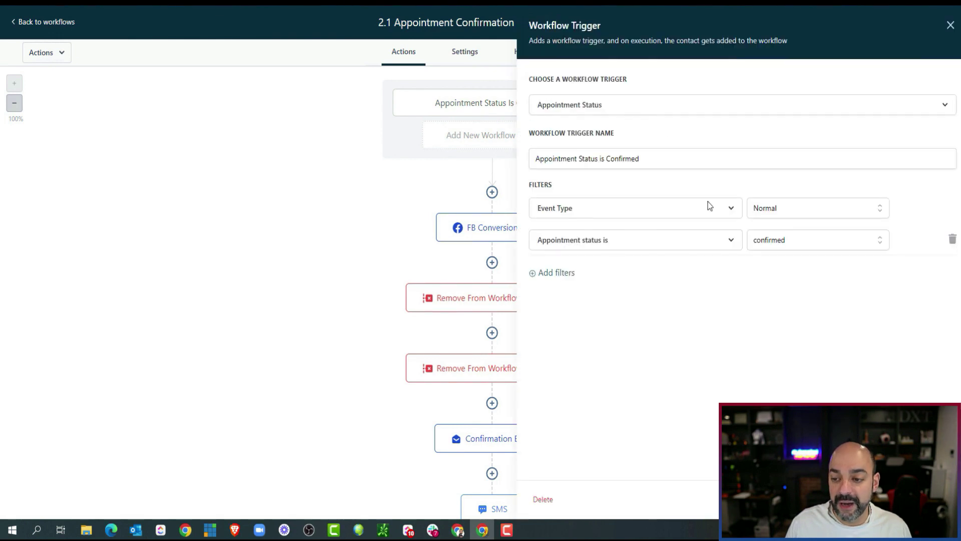
left_click(554, 273)
left_click(567, 272)
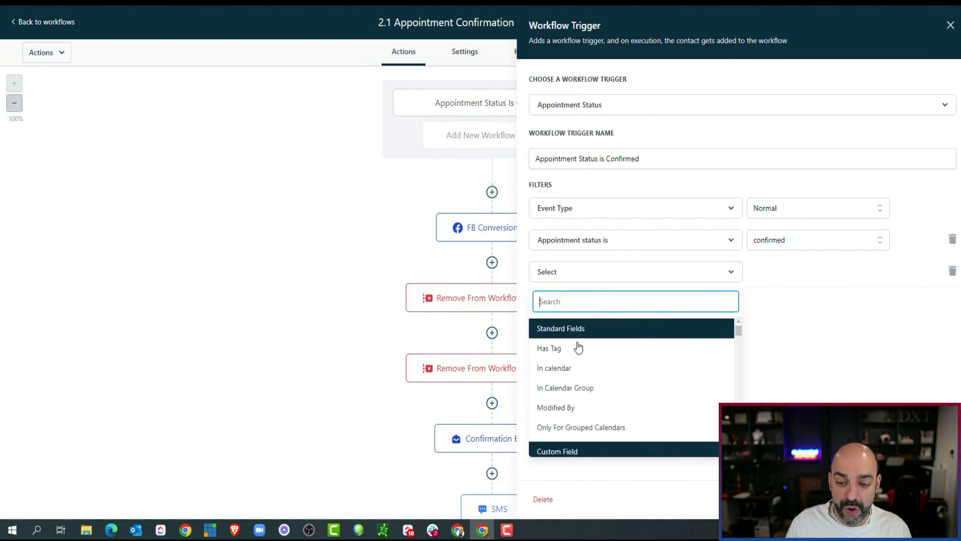
left_click(581, 388)
left_click(816, 278)
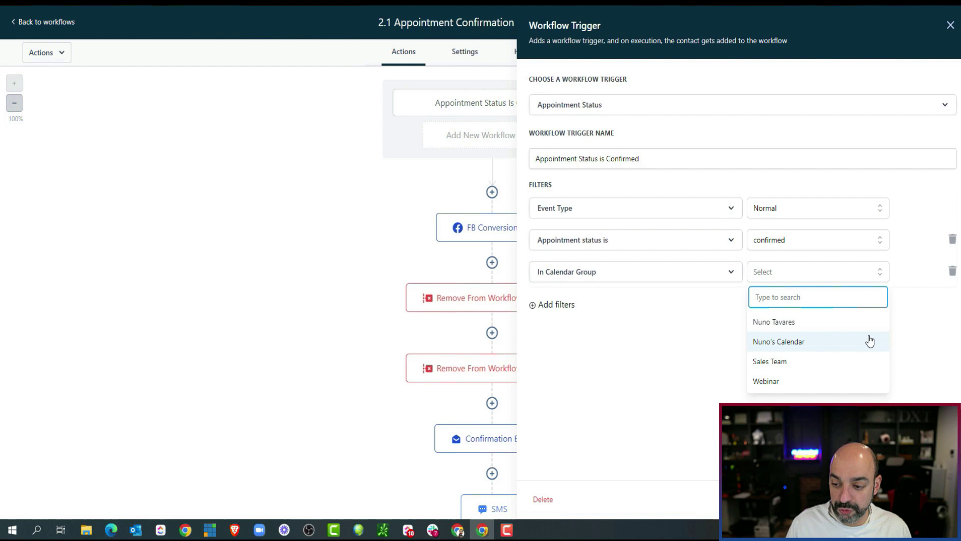
left_click(868, 343)
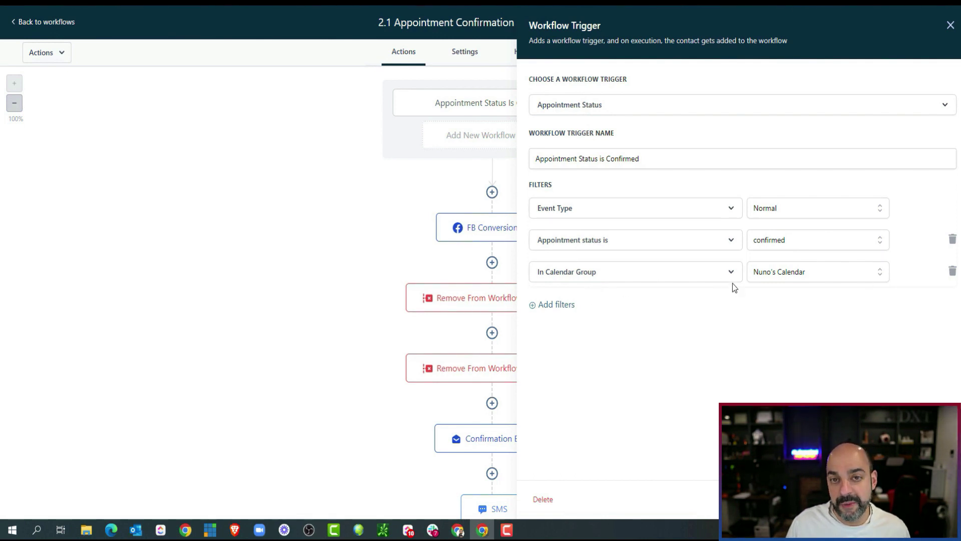
left_click(916, 499)
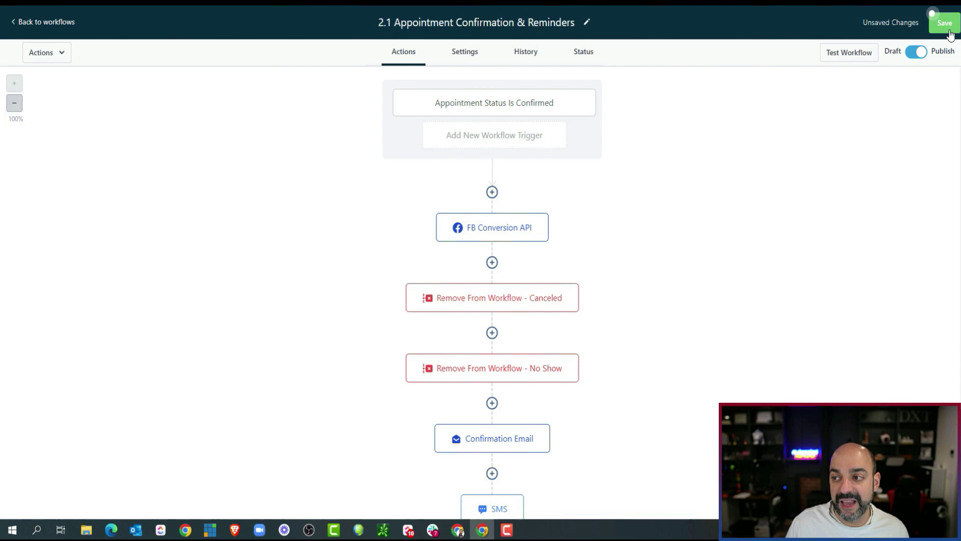
left_click(935, 22)
left_click(951, 22)
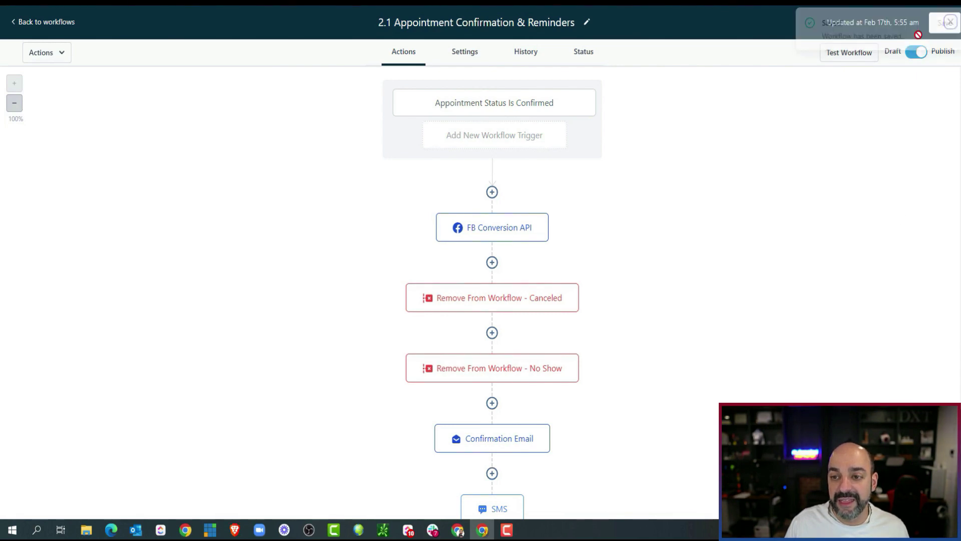
- Filter the 2.2 Canceled Appointment trigger by the personal calendar group and save it
left_click(60, 22)
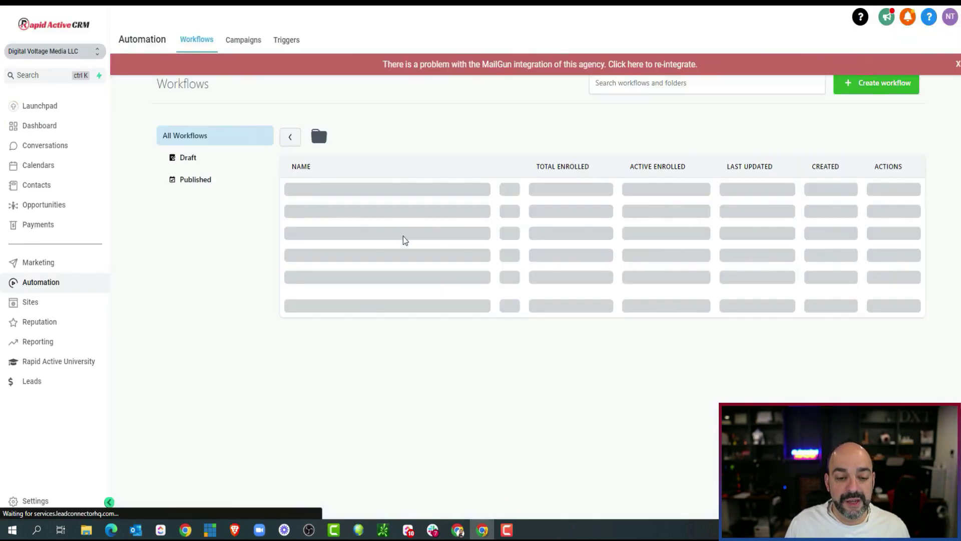
left_click(349, 245)
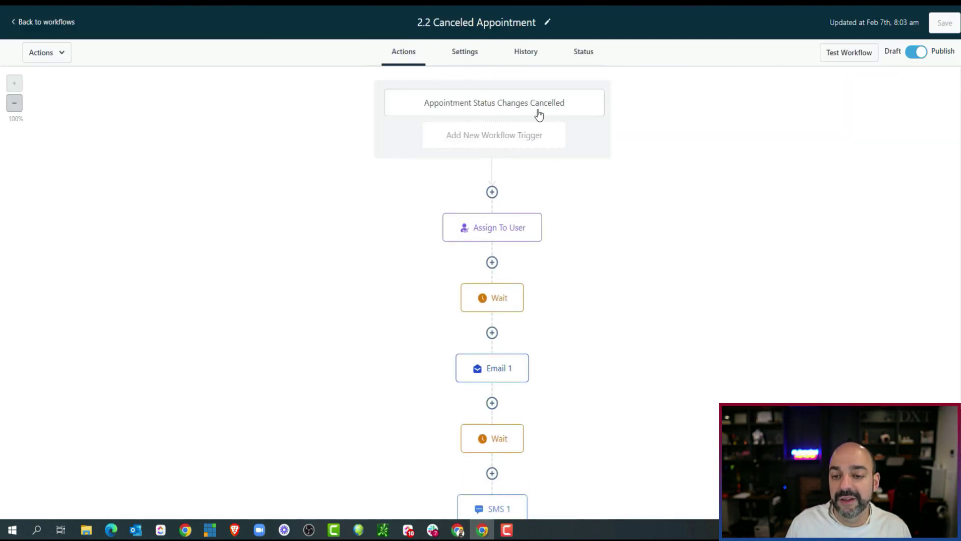
left_click(538, 111)
left_click(554, 272)
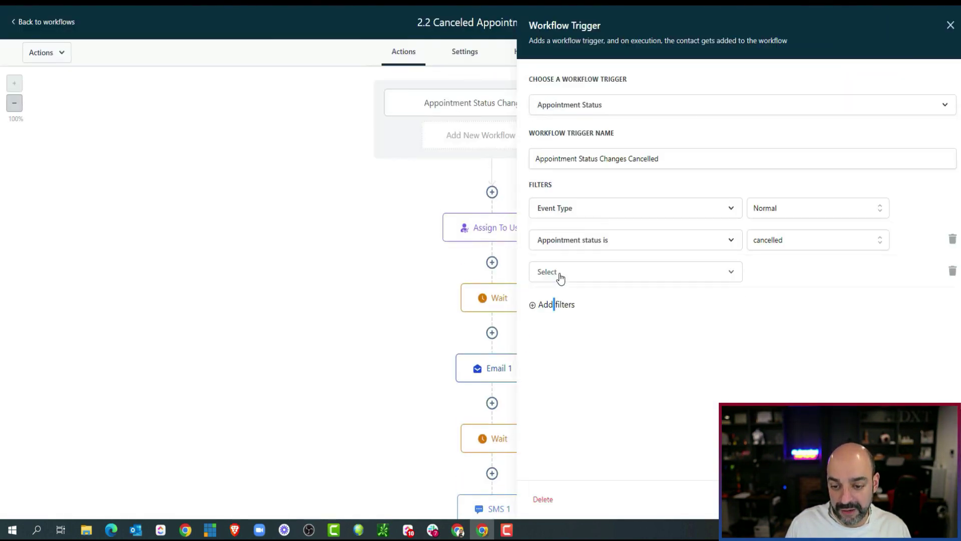
left_click(561, 275)
left_click(594, 391)
left_click(784, 278)
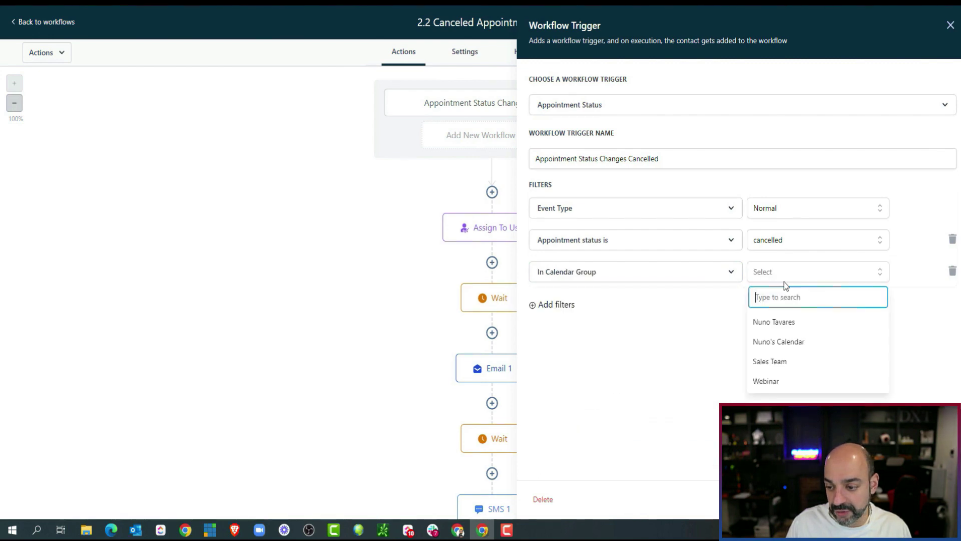
left_click(799, 343)
left_click(926, 499)
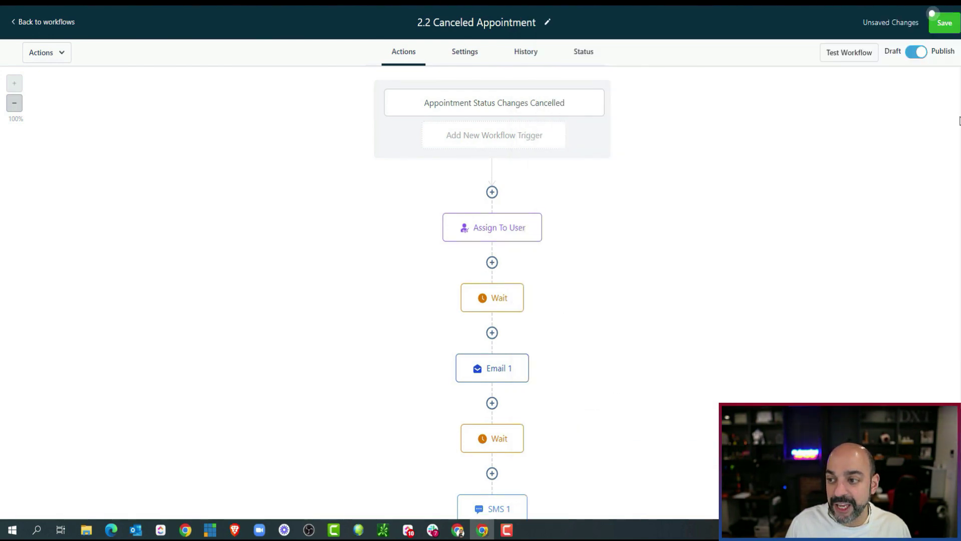
left_click(945, 22)
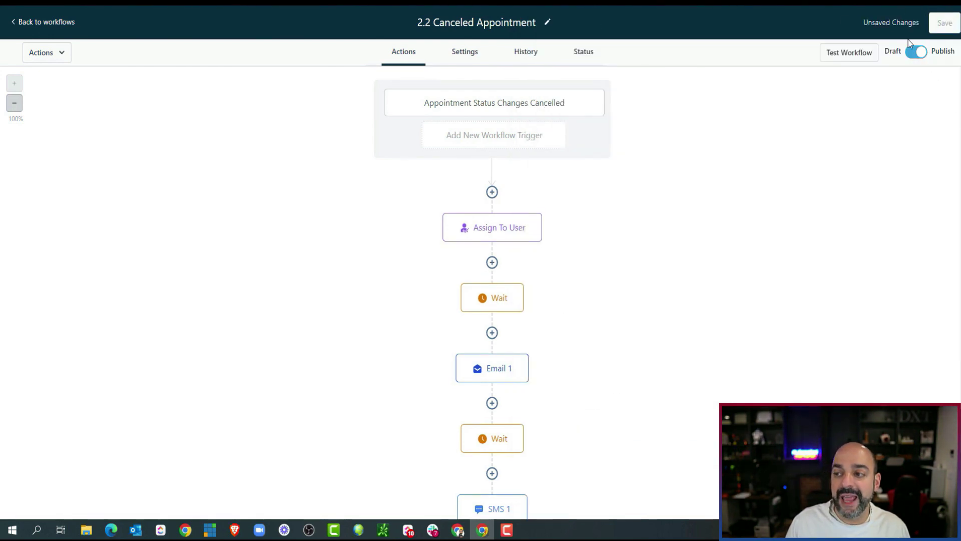
- Add the same personal calendar group filter to the 2.3 No Show Nurture trigger and save it
left_click(54, 22)
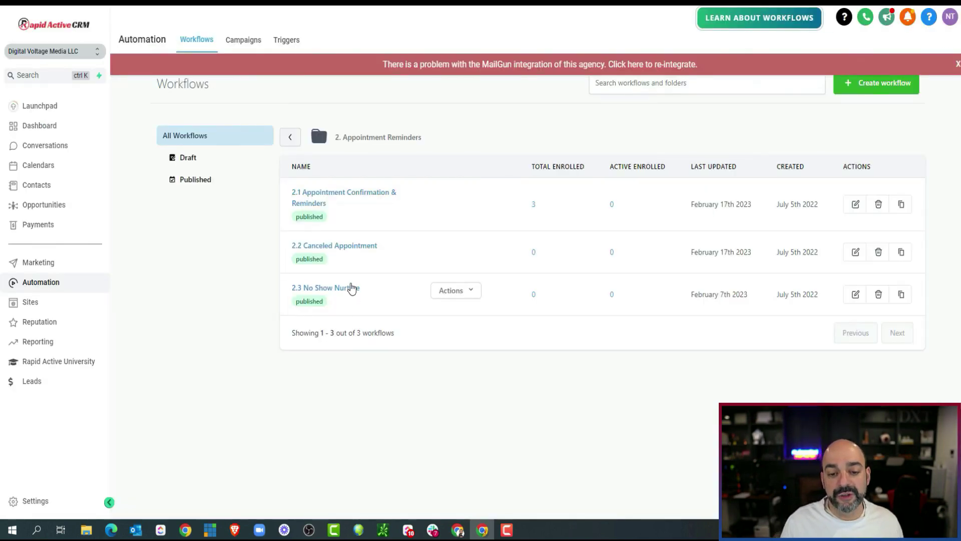
left_click(350, 287)
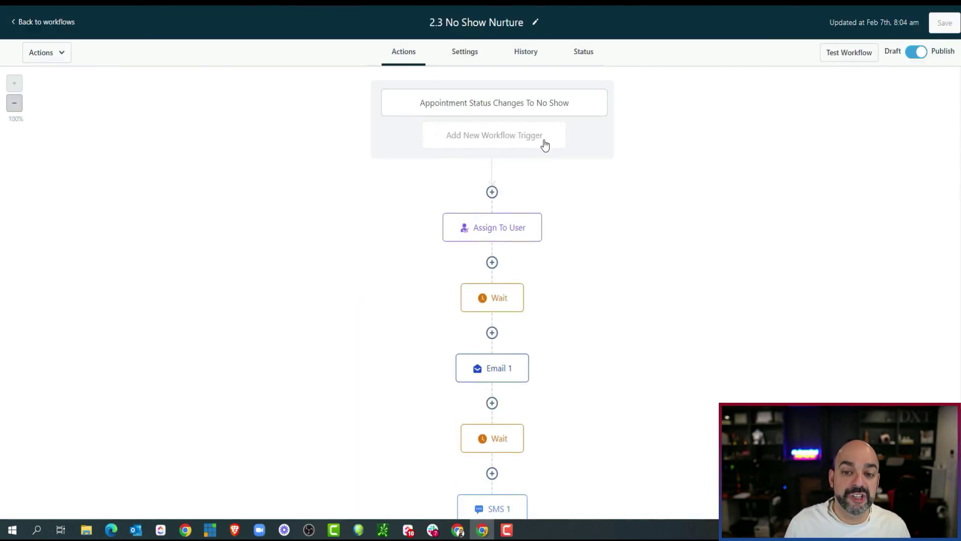
left_click(536, 111)
left_click(554, 273)
left_click(559, 279)
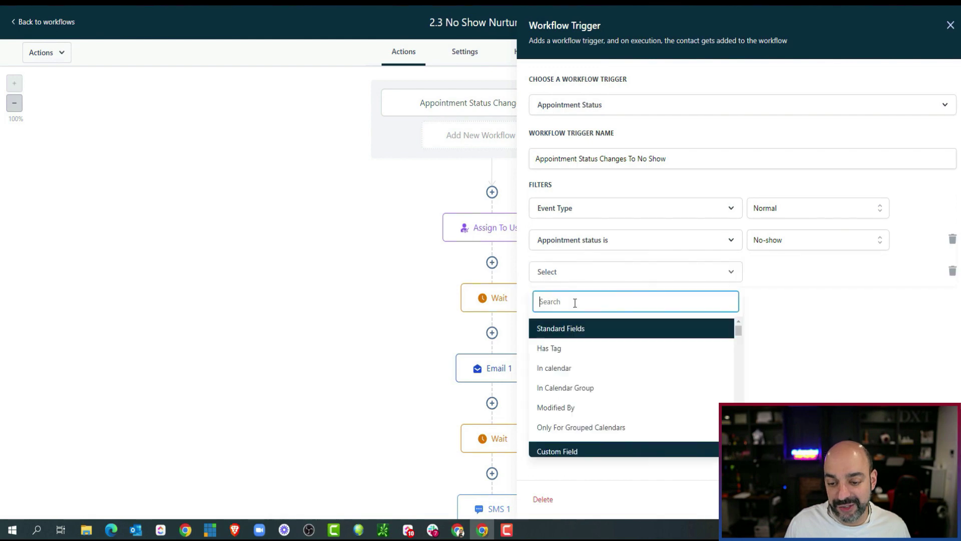
left_click(585, 389)
left_click(777, 280)
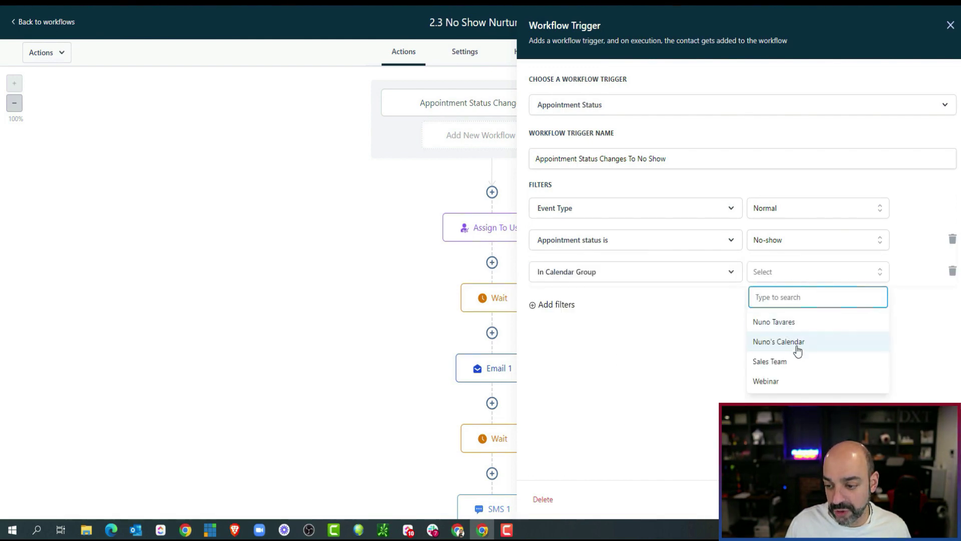
left_click(797, 343)
left_click(921, 499)
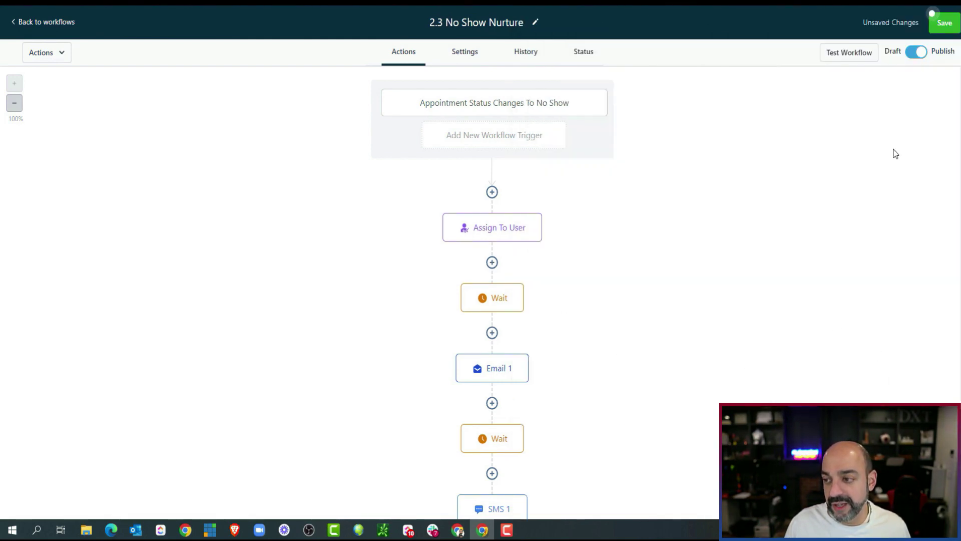
left_click(935, 21)
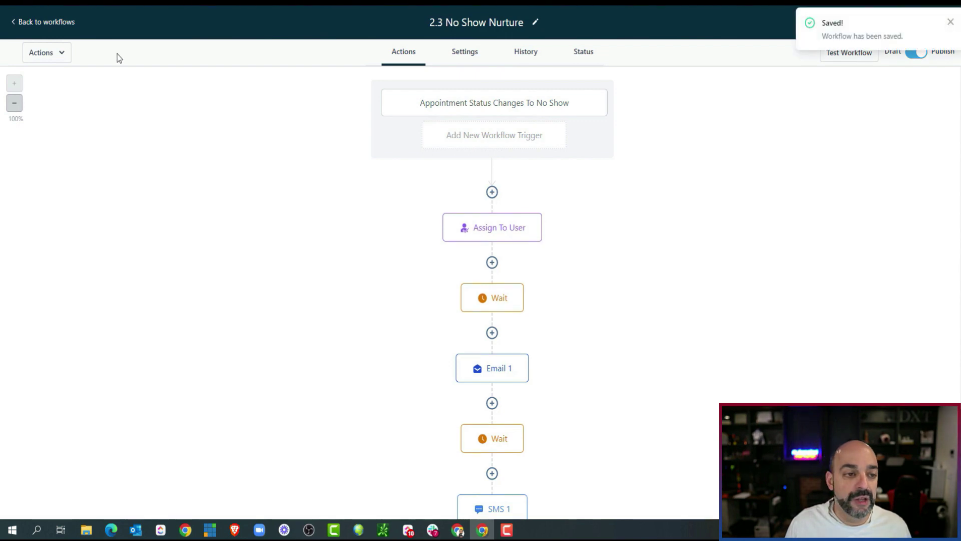
left_click(50, 22)
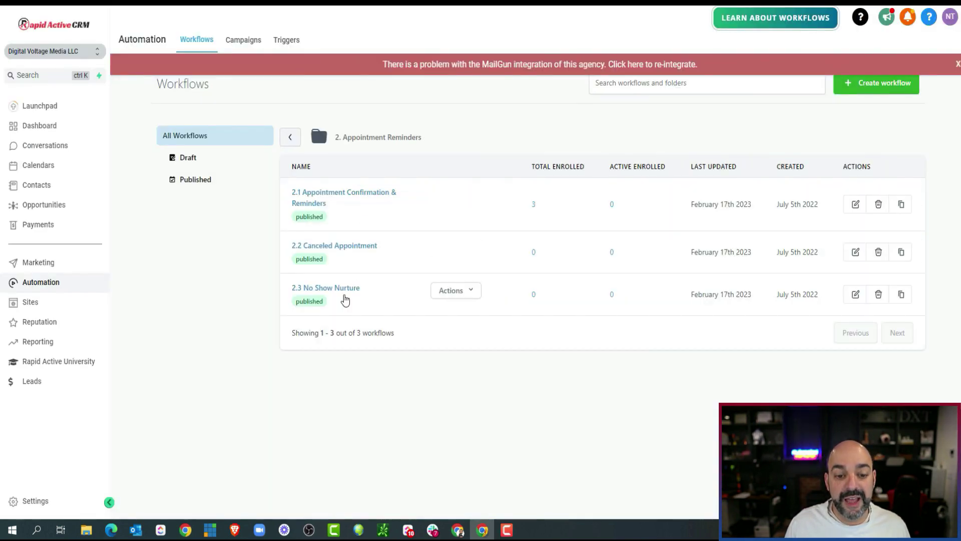
- Duplicate workflow 2.1 as '2.4 Webinar Appointment Confirmation & Reminders', fixing the 'Webinar' spelling
mouse_move(412, 200)
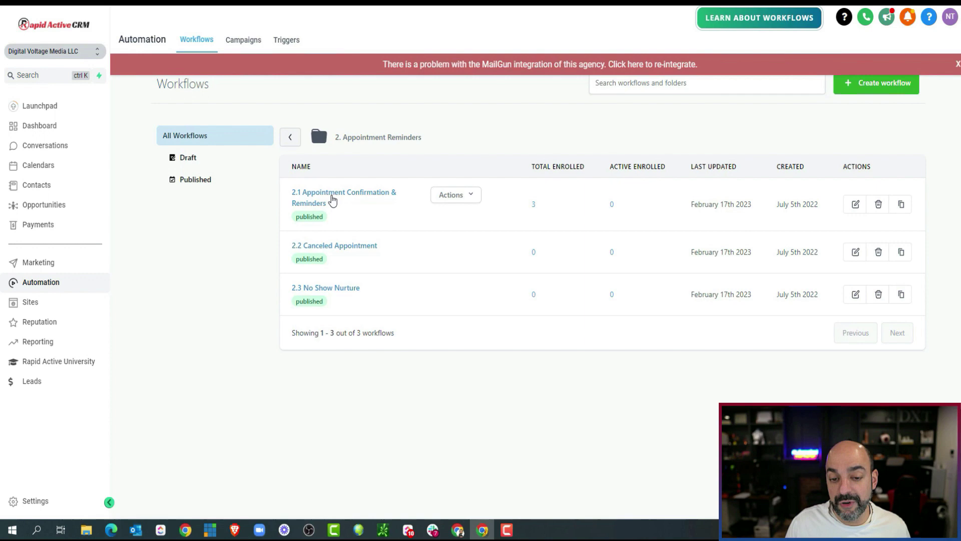
left_click(901, 204)
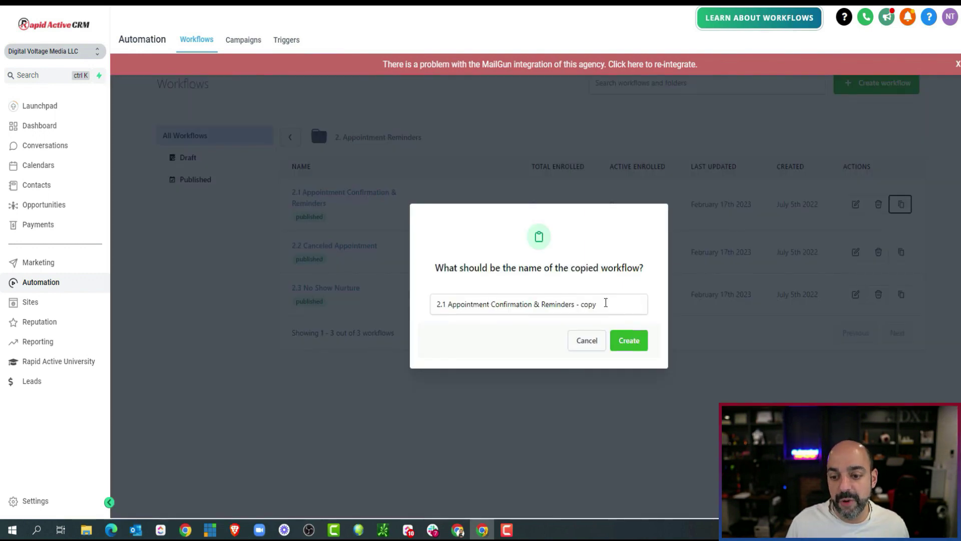
left_click_drag(606, 302, 578, 306)
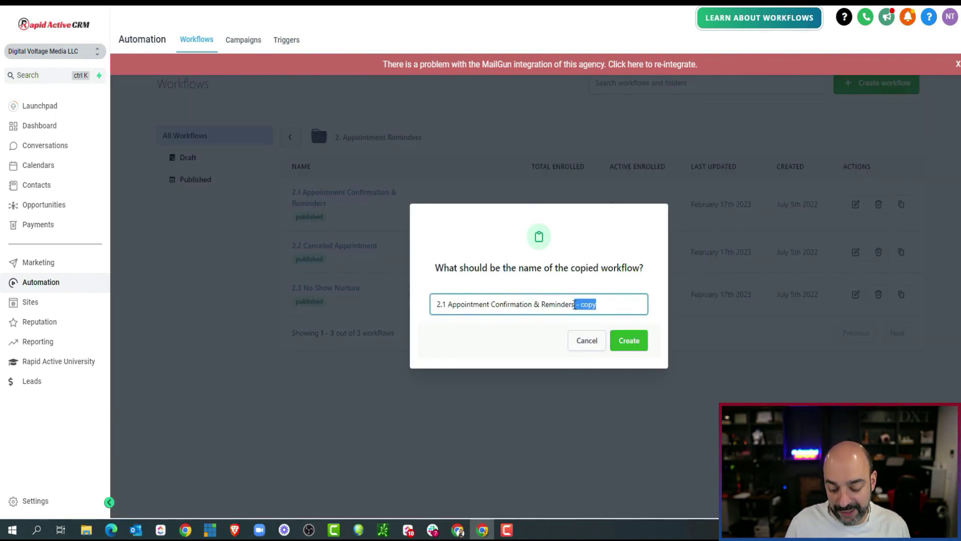
key("BackSpace")
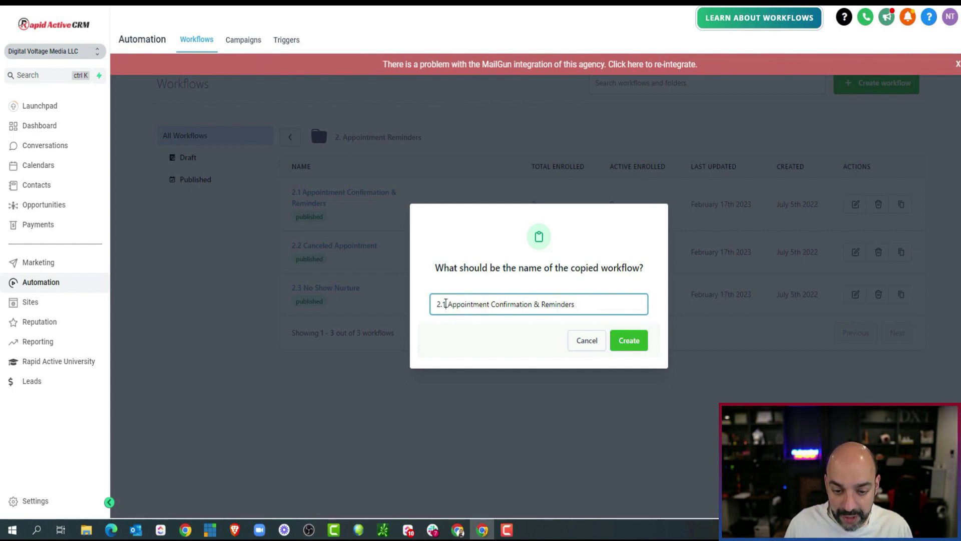
key("BackSpace")
type("4")
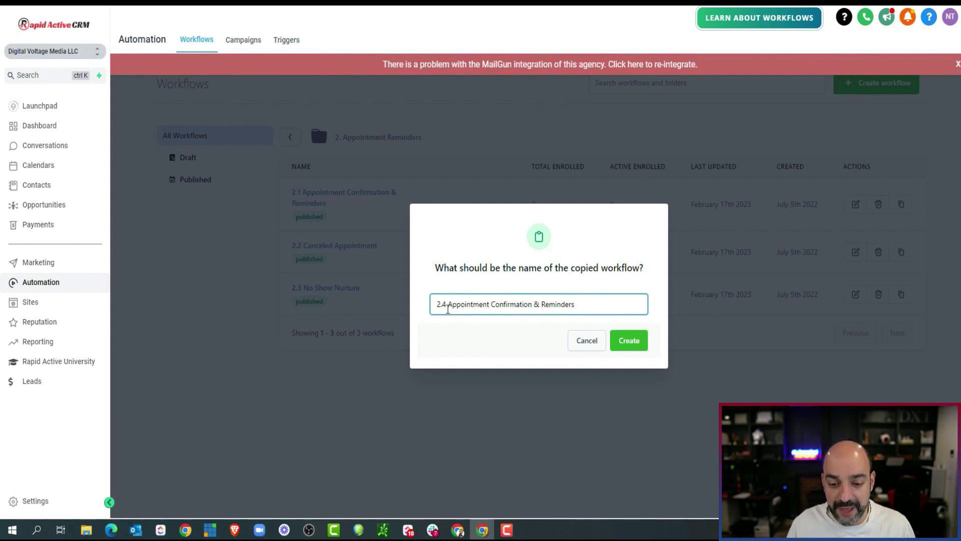
type("Webianr")
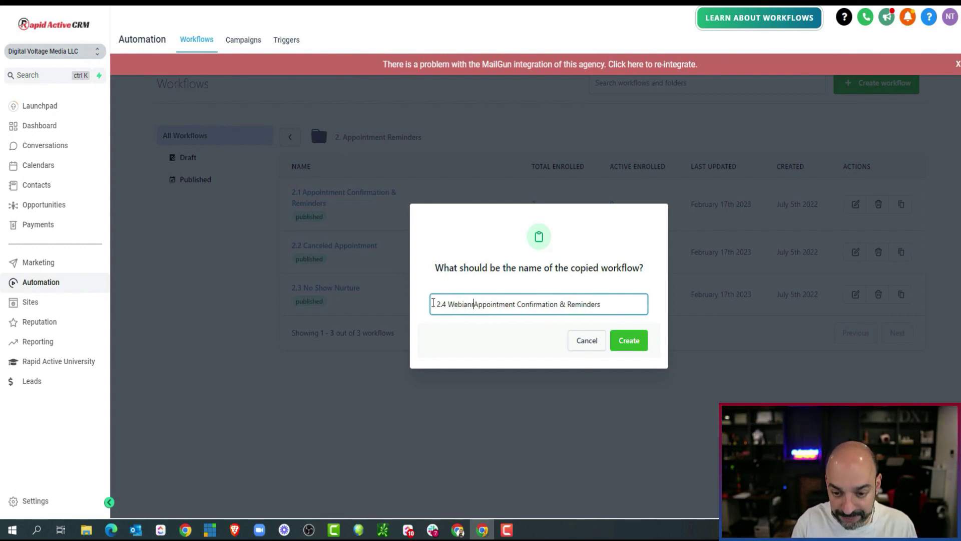
right_click(472, 305)
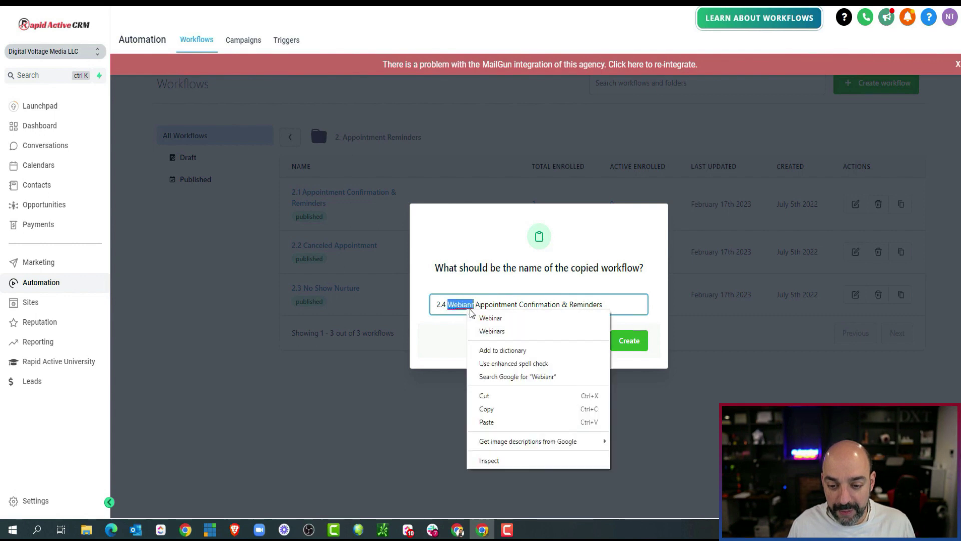
left_click(517, 317)
left_click(627, 341)
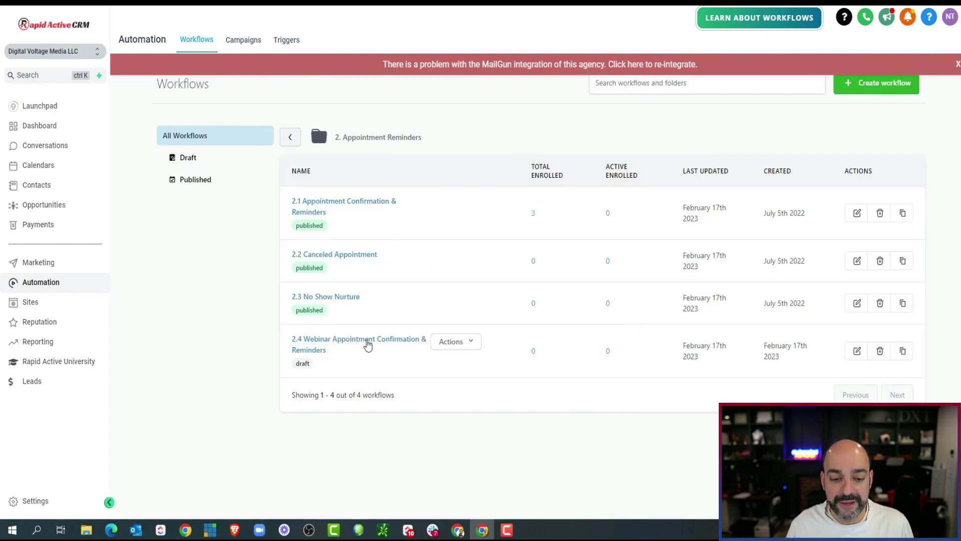
- In the 2.4 Webinar workflow, switch the trigger's calendar group filter to Webinar
left_click(367, 341)
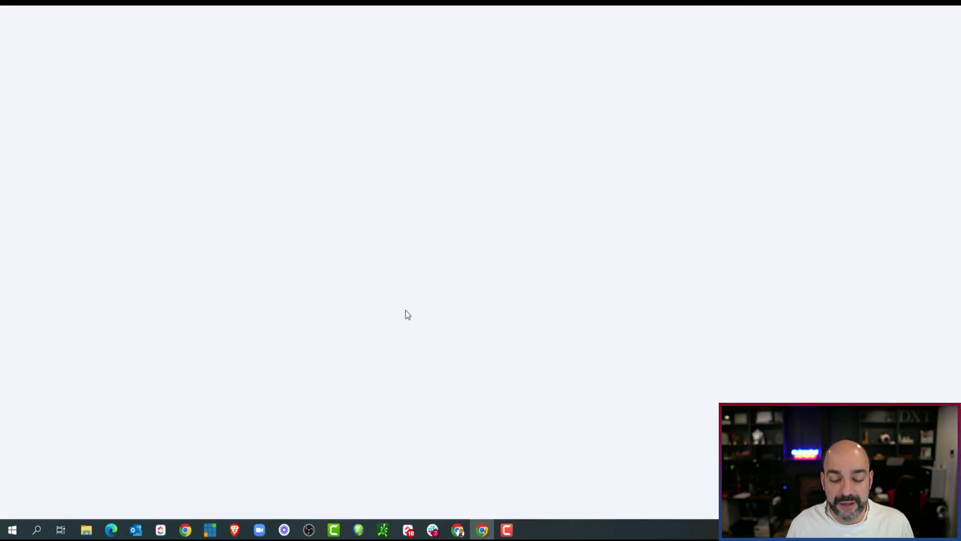
left_click(497, 106)
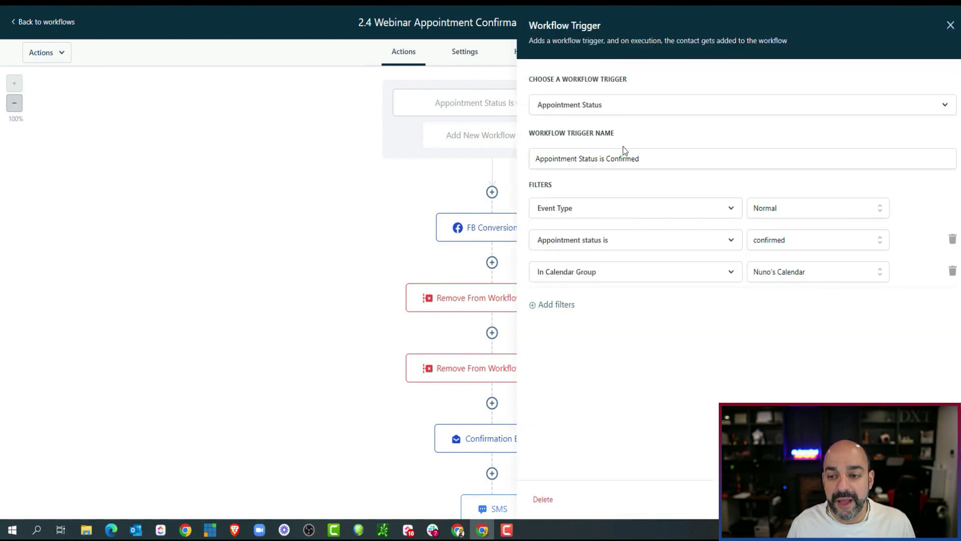
left_click(829, 274)
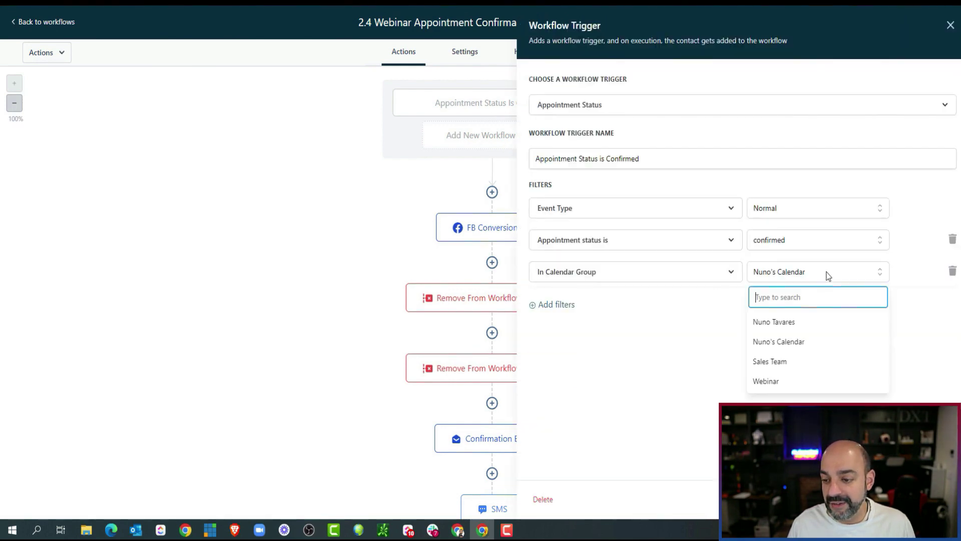
left_click(811, 380)
left_click(926, 499)
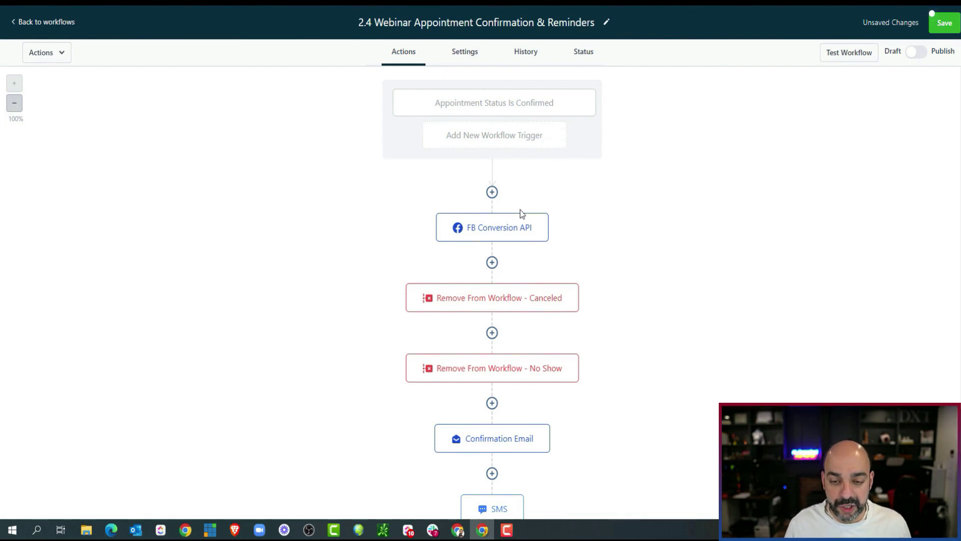
- Review the Confirmation Email step, then save the workflow and return to the list
scroll(528, 218, "down", 2)
scroll(524, 217, "down", 2)
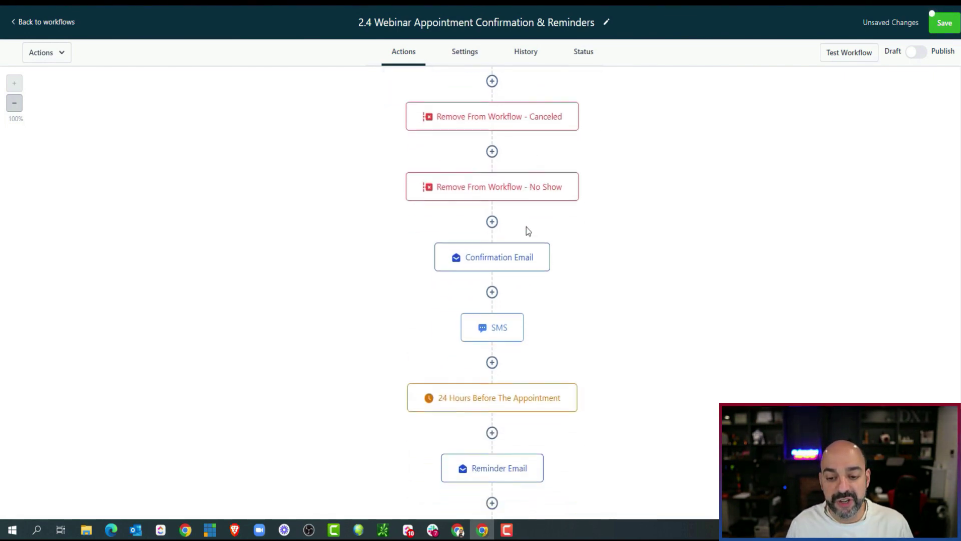
left_click(526, 226)
scroll(831, 285, "down", 4)
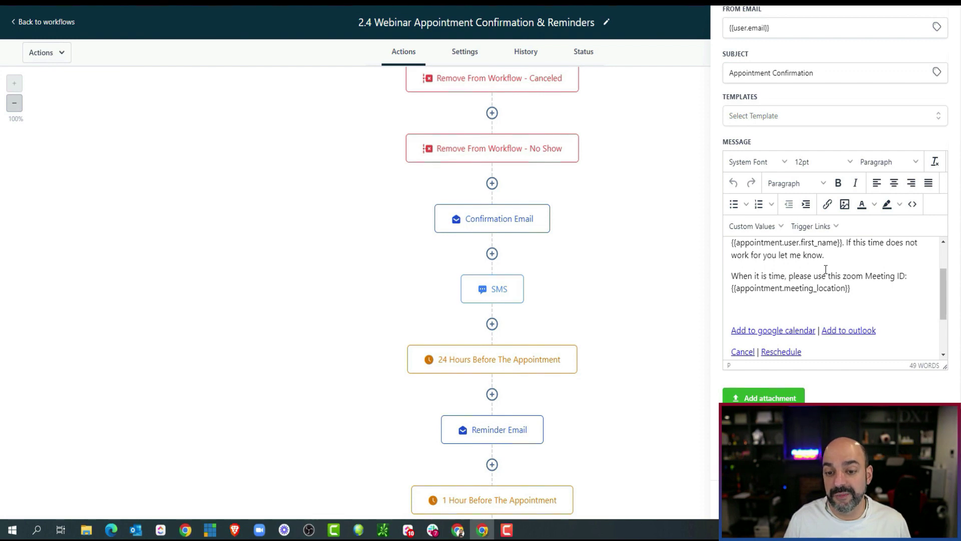
scroll(603, 257, "down", 5)
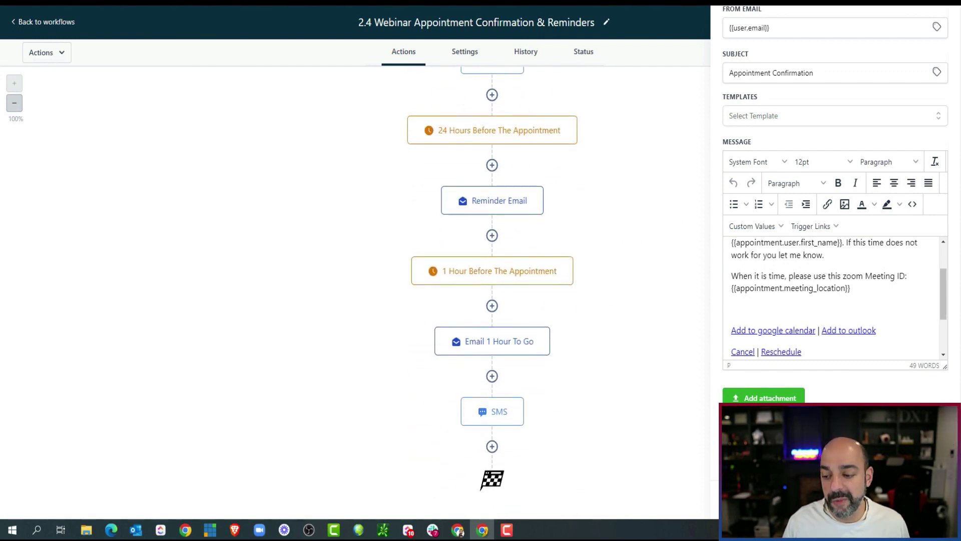
left_click(635, 337)
scroll(650, 271, "up", 10)
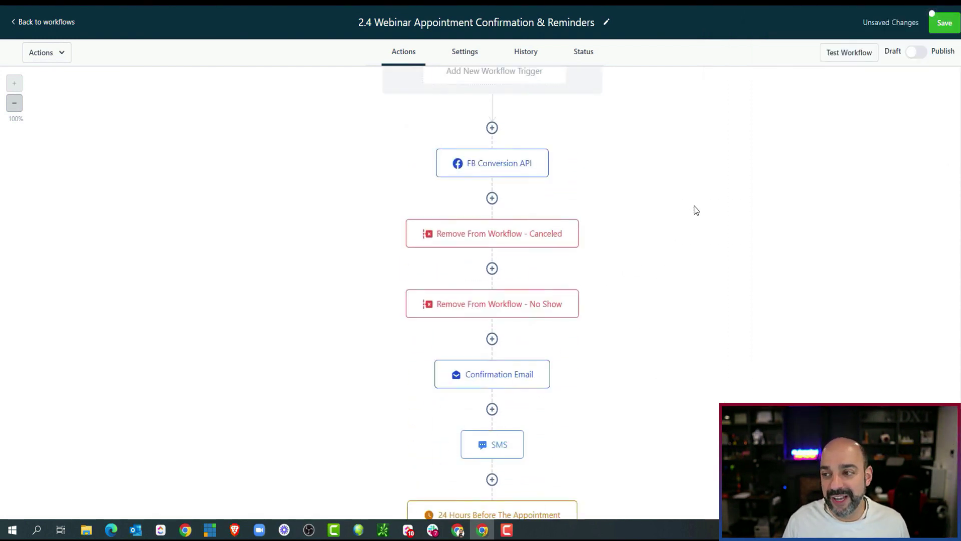
left_click(64, 22)
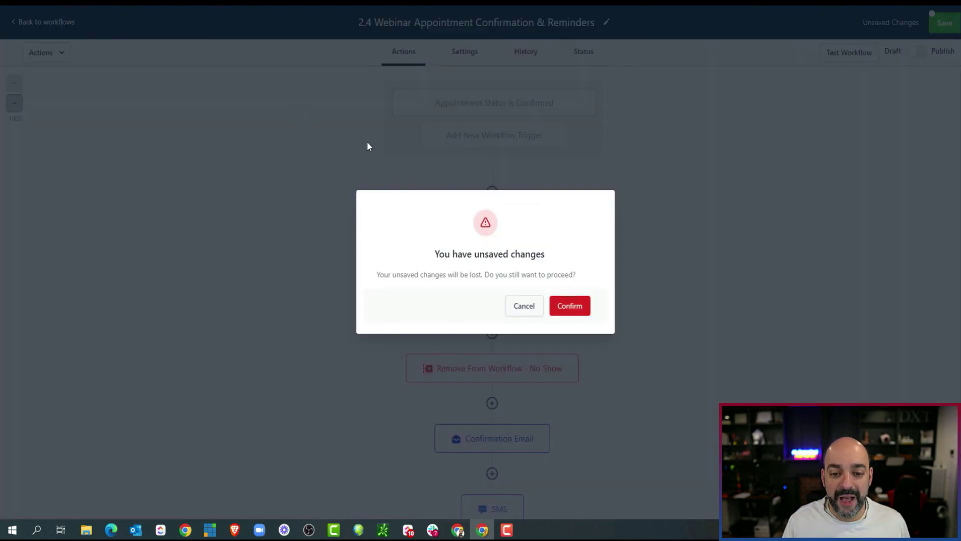
left_click(575, 305)
left_click(945, 23)
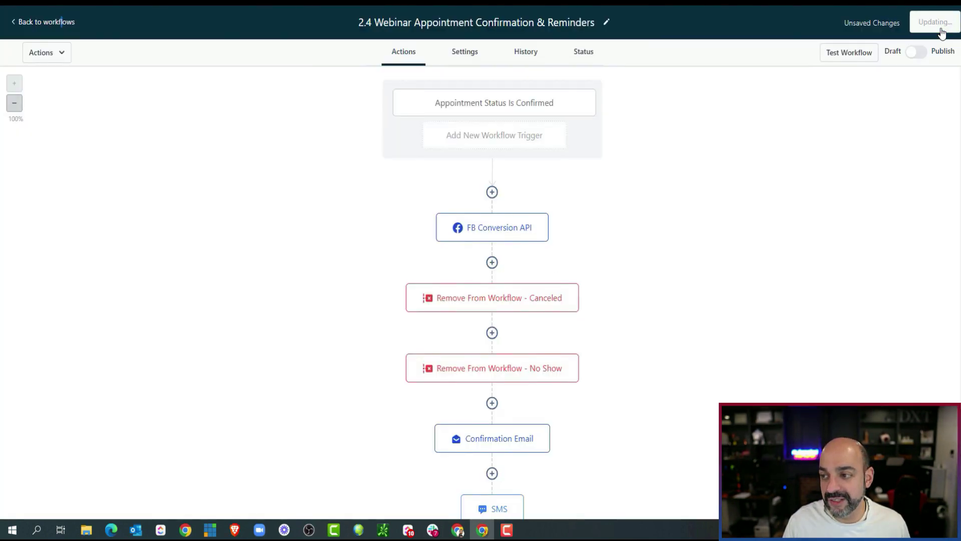
left_click(24, 22)
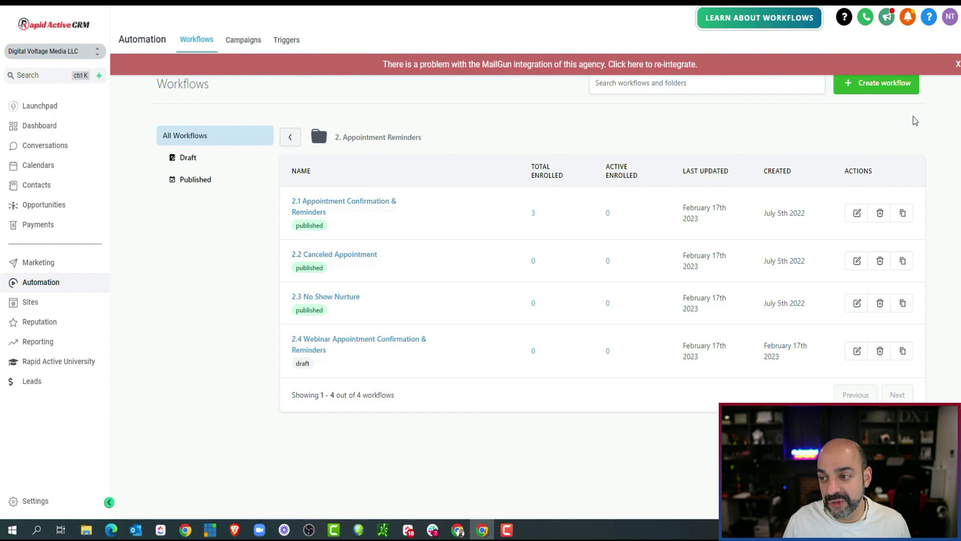
- Create a new workflow from the Appointment Confirmation + Reminder recipe
left_click(958, 64)
left_click(877, 83)
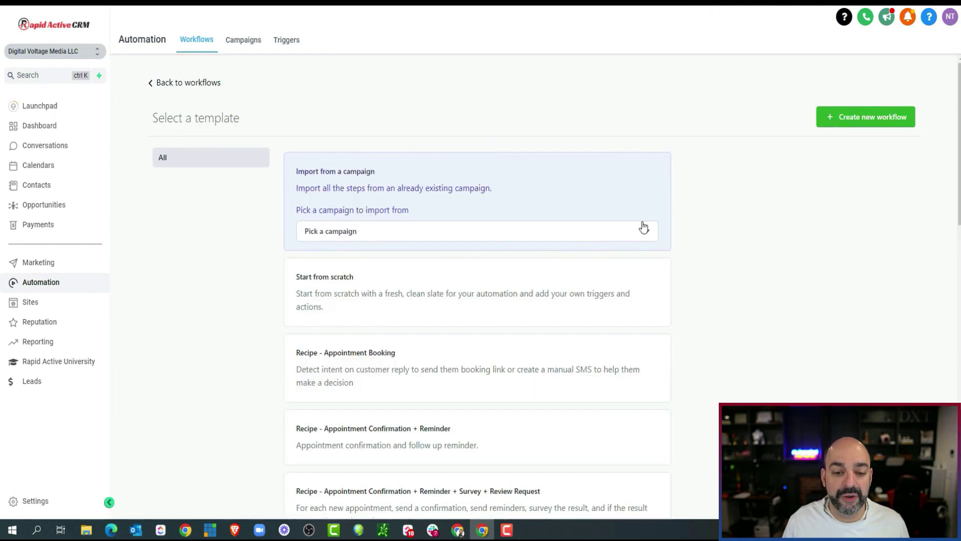
scroll(403, 314, "down", 2)
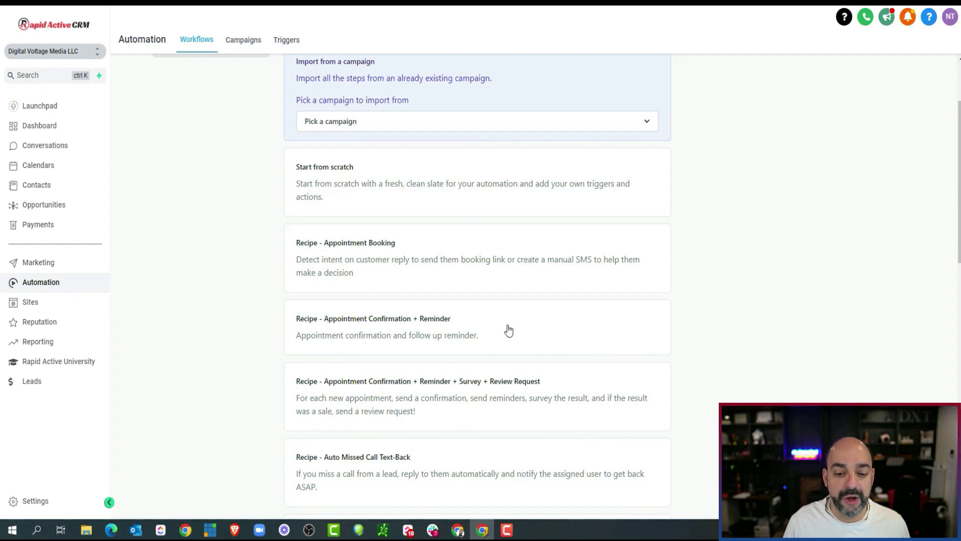
left_click(429, 327)
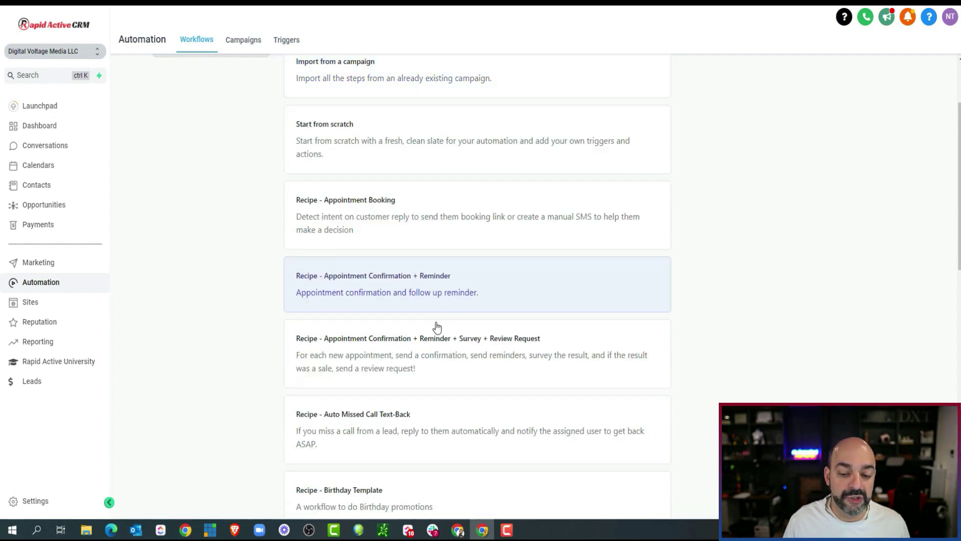
scroll(701, 286, "up", 2)
left_click(860, 125)
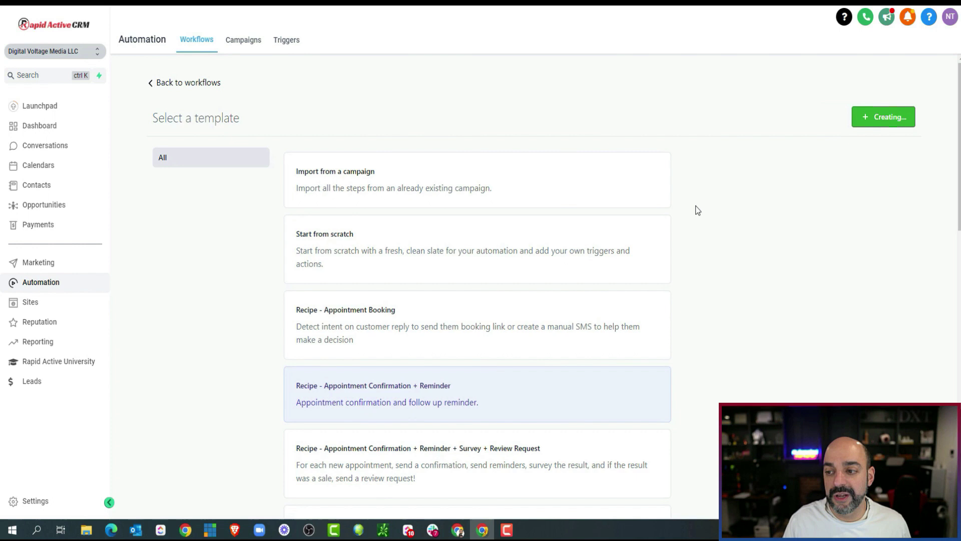
scroll(607, 257, "down", 2)
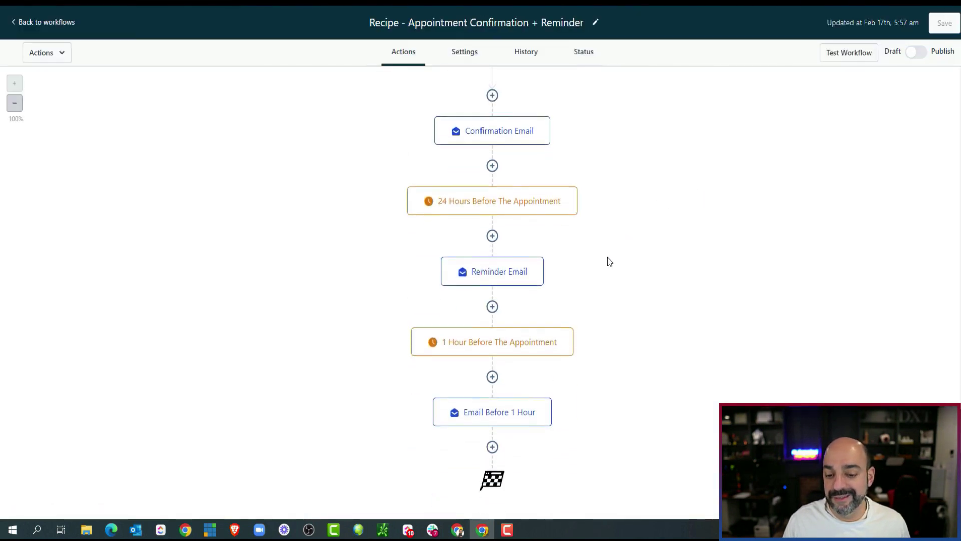
scroll(607, 267, "up", 2)
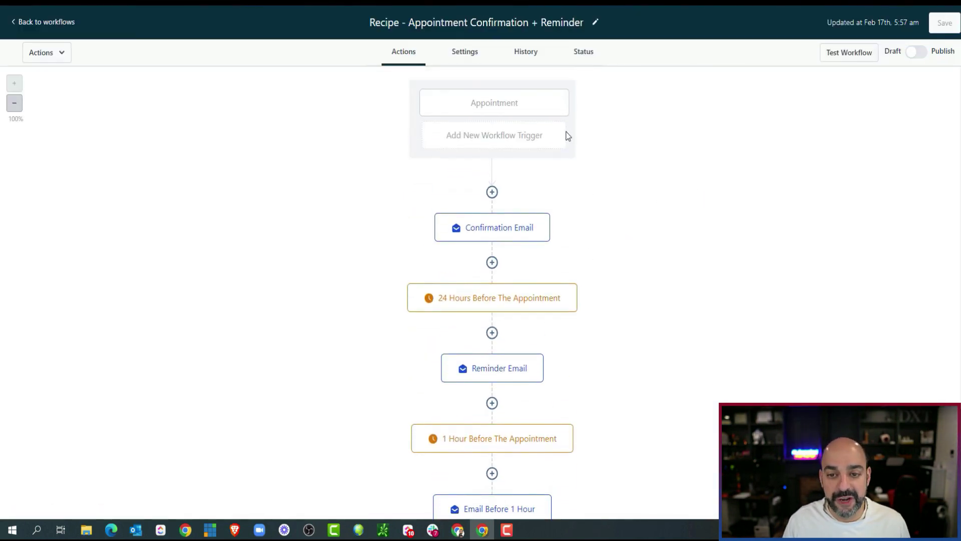
- Filter its appointment trigger by the Webinar calendar group and go back to workflows
left_click(549, 108)
left_click(555, 274)
left_click(605, 282)
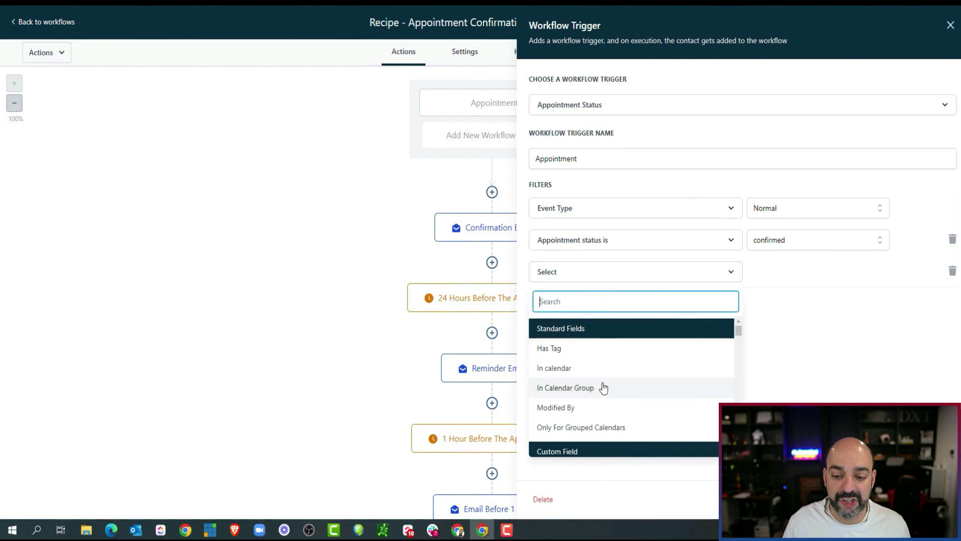
left_click(605, 387)
left_click(807, 273)
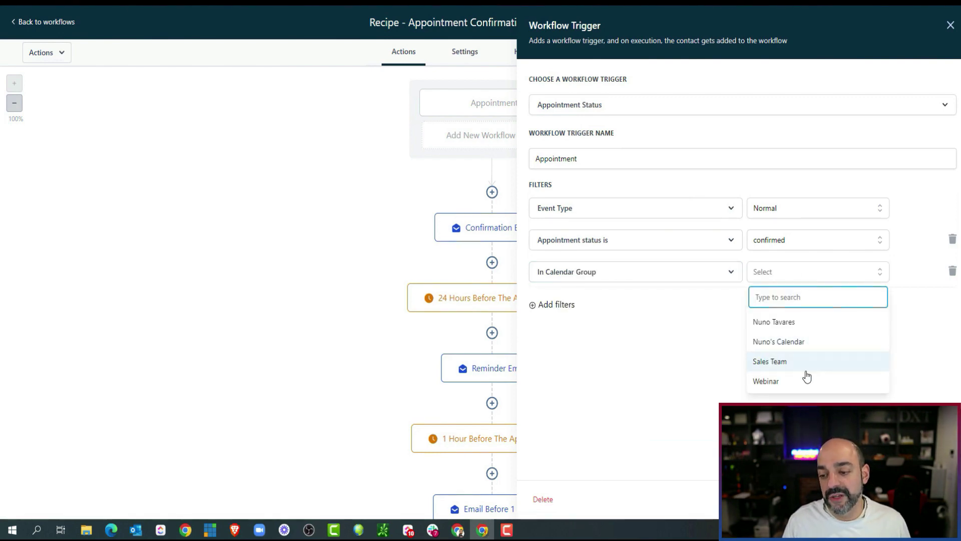
left_click(810, 382)
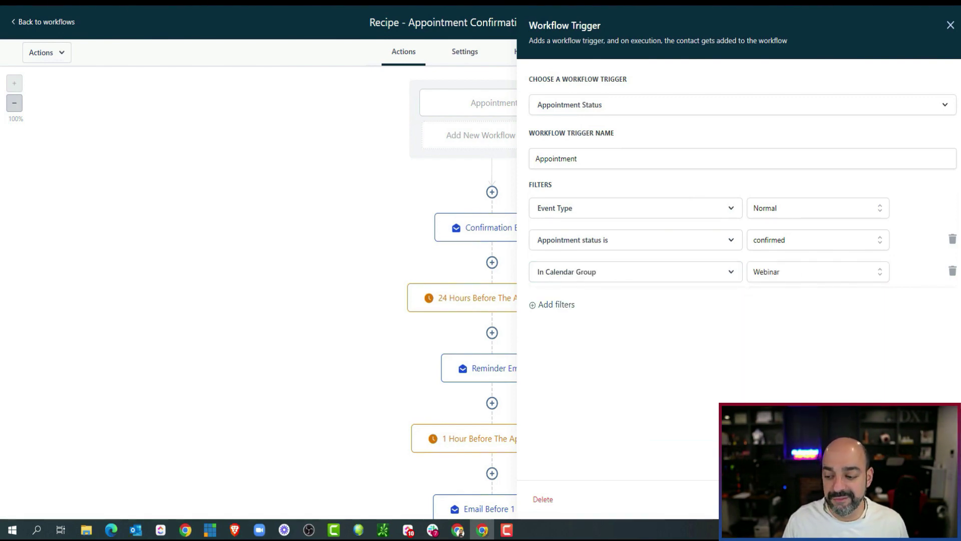
left_click(926, 500)
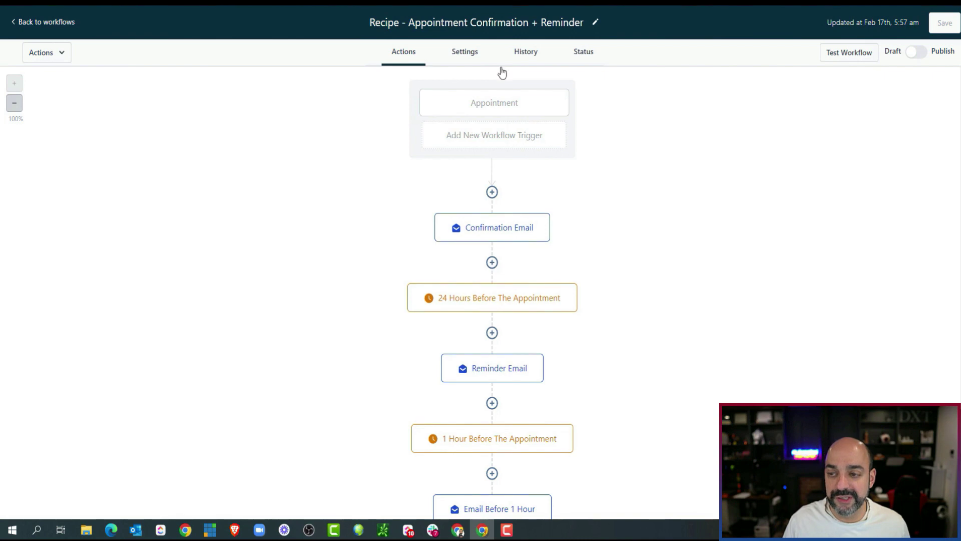
left_click(40, 22)
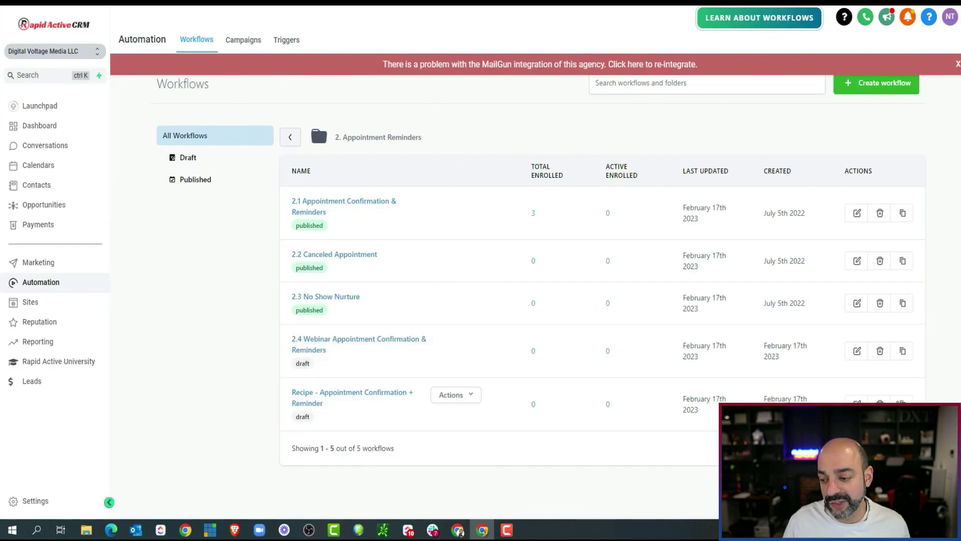
- Delete the Recipe - Appointment Confirmation + Reminder workflow and dismiss the MailGun warning
left_click(880, 404)
left_click(626, 339)
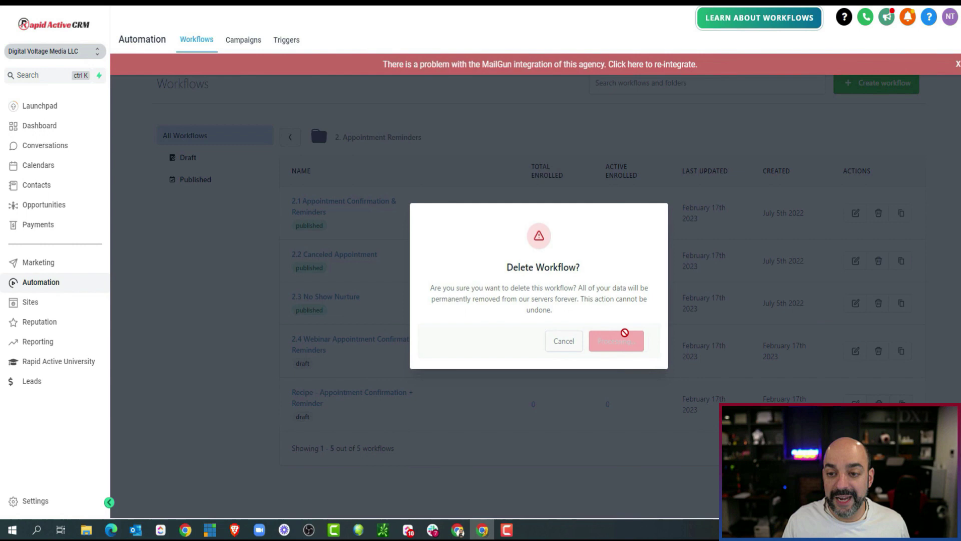
left_click(957, 65)
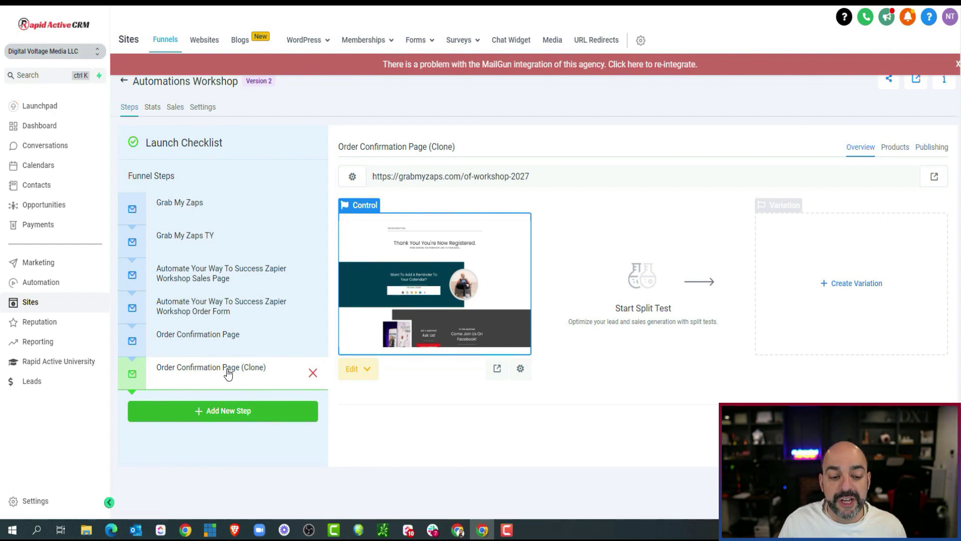
- Open the Order Confirmation Page (Clone) step in the page builder
left_click(227, 373)
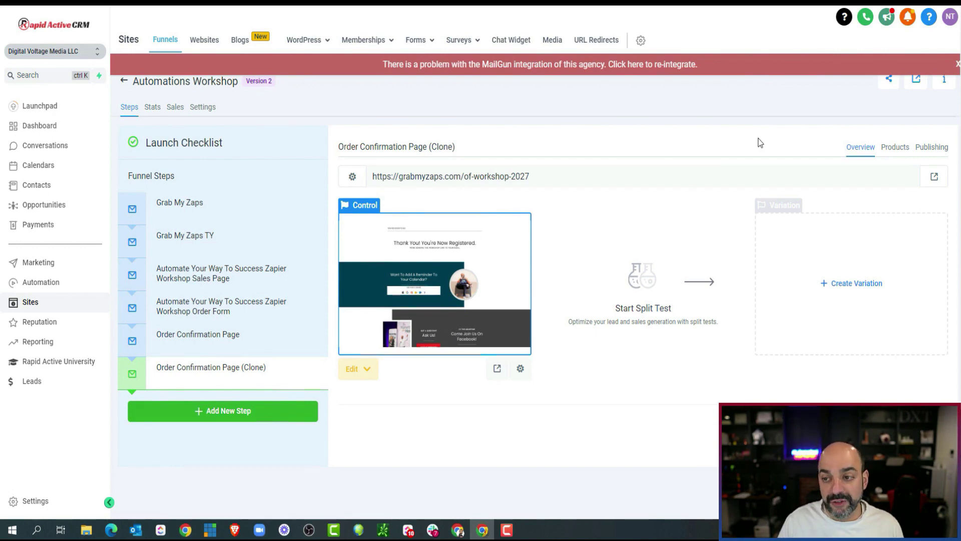
left_click(957, 65)
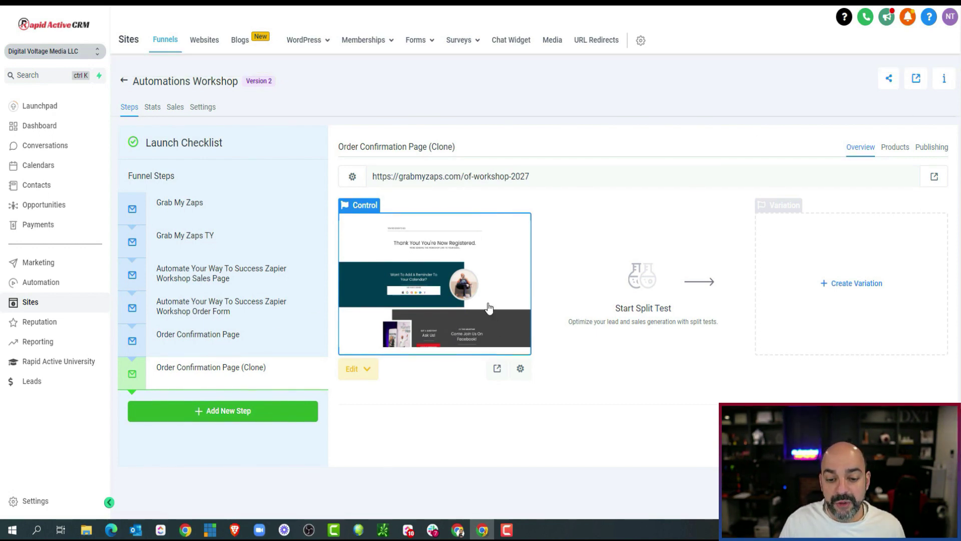
left_click(354, 367)
left_click(403, 395)
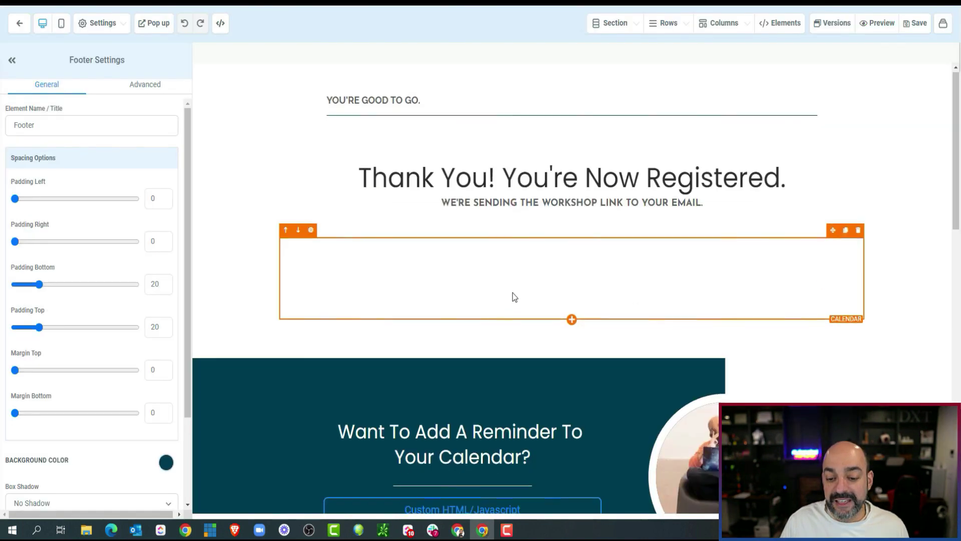
- Remove the page's existing calendar element
scroll(512, 293, "down", 5)
scroll(544, 241, "up", 5)
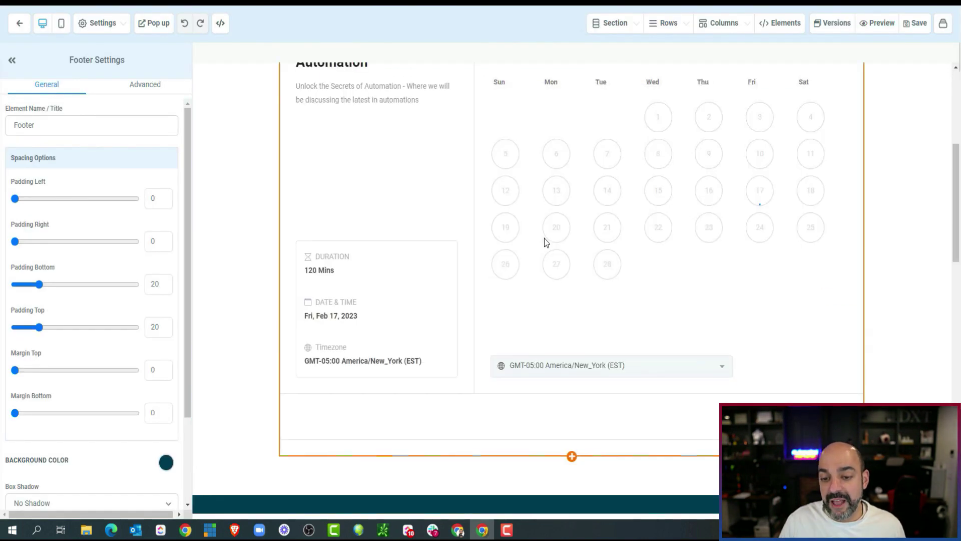
scroll(545, 239, "up", 3)
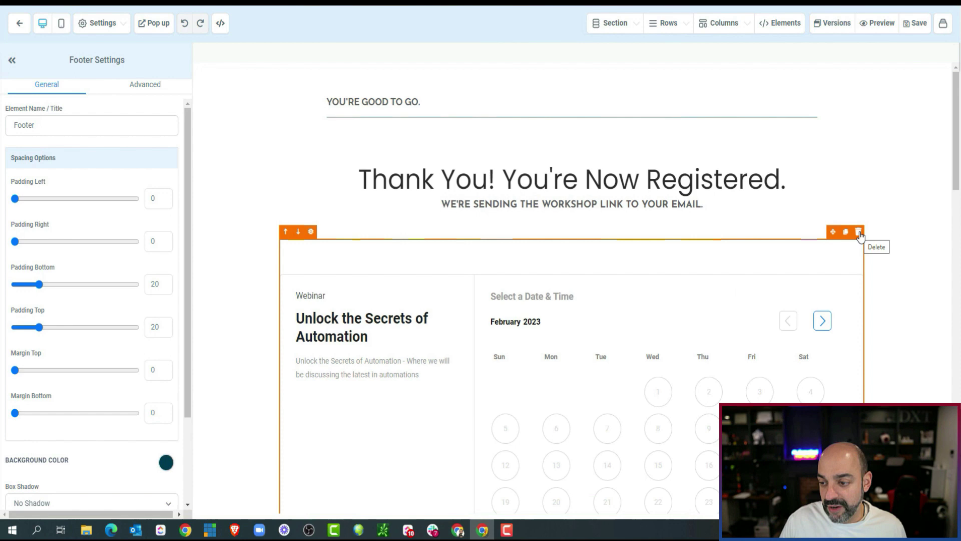
left_click(857, 232)
- Replace the 'Thank You! You're Now Registered.' headline with 'Book Your Preferred Time Below'
left_click(581, 205)
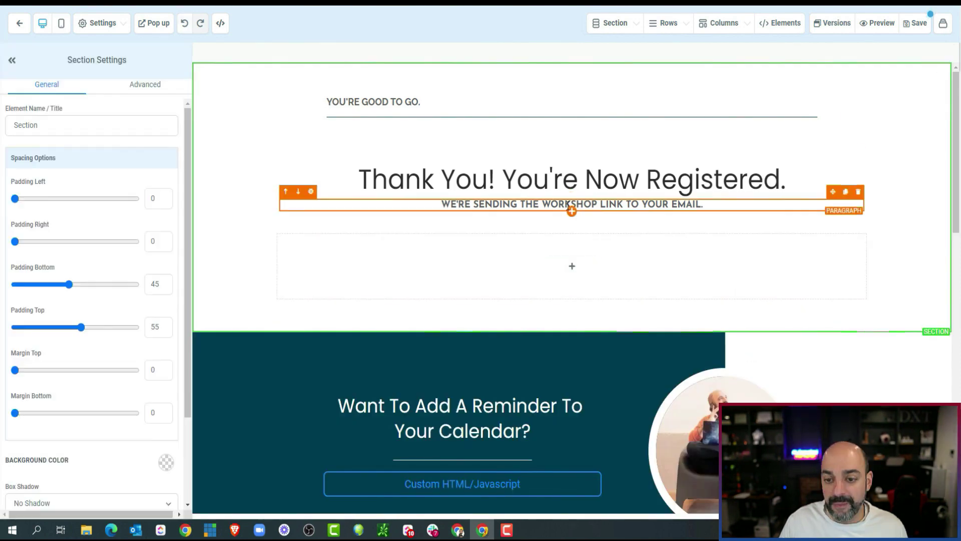
left_click_drag(500, 180, 785, 180)
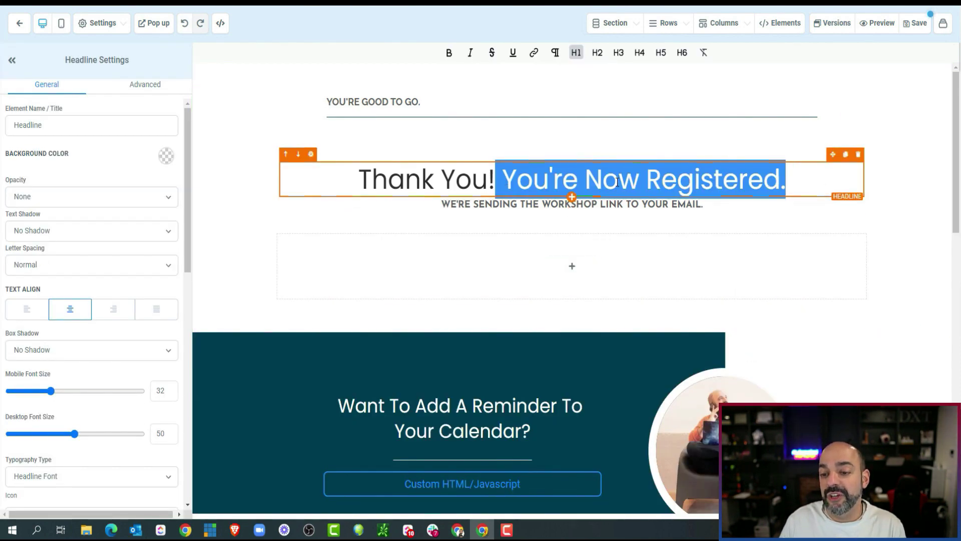
key("BackSpace")
left_click_drag(723, 208, 436, 191)
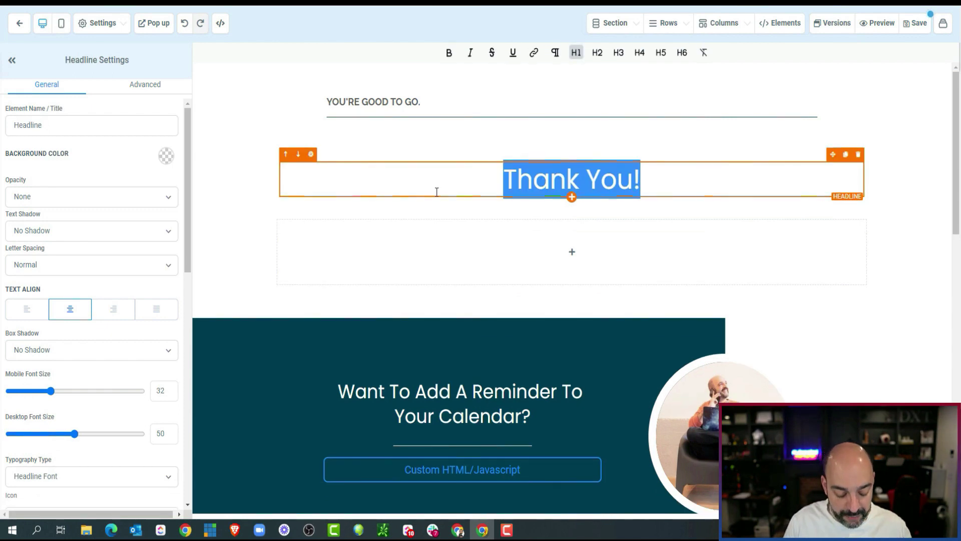
type("Book Your Preferred Time Below")
left_click(580, 251)
- Embed the Unlock the Secrets of Automation calendar in the empty row
scroll(835, 335, "down", 4)
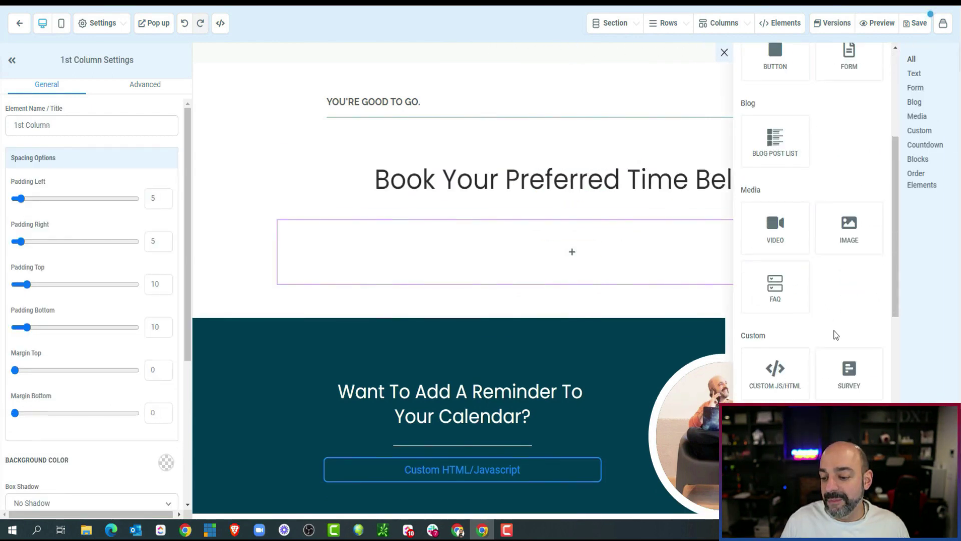
scroll(835, 335, "down", 2)
left_click(783, 333)
left_click(530, 257)
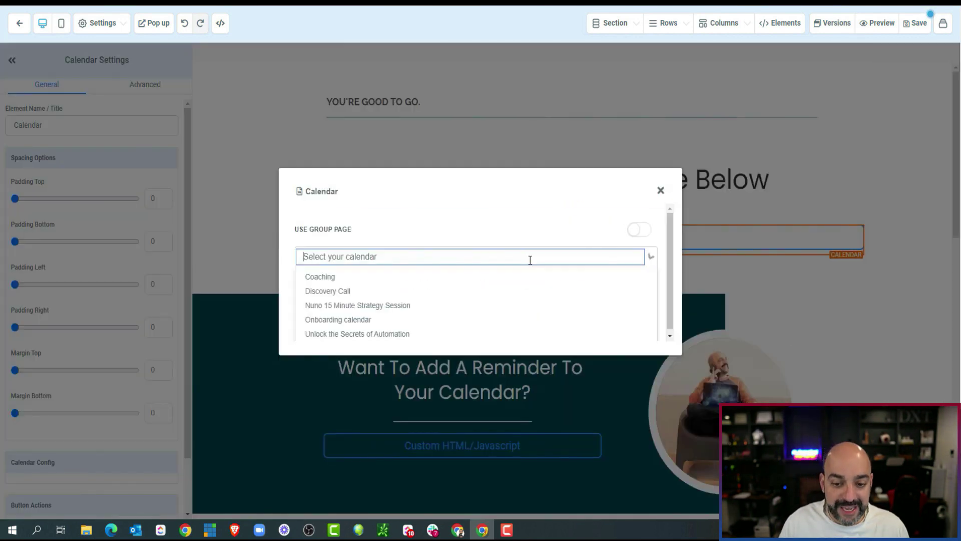
left_click(428, 332)
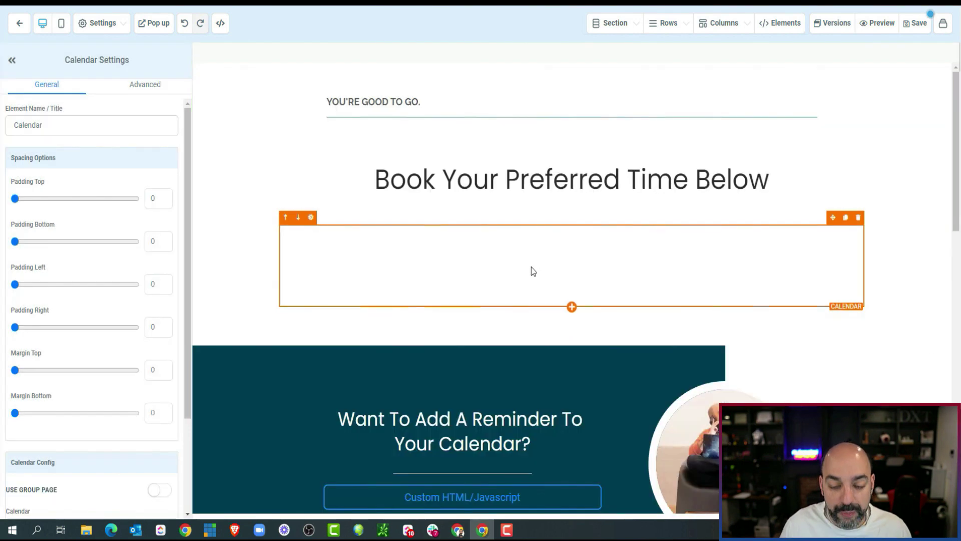
- Delete the teal calendar-reminder section from the page
scroll(571, 268, "down", 3)
scroll(583, 278, "down", 9)
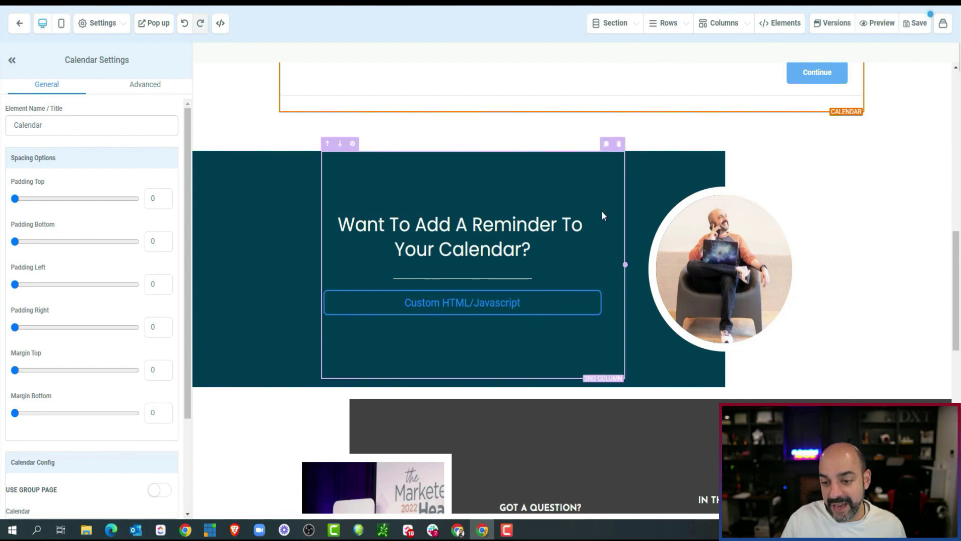
left_click(939, 188)
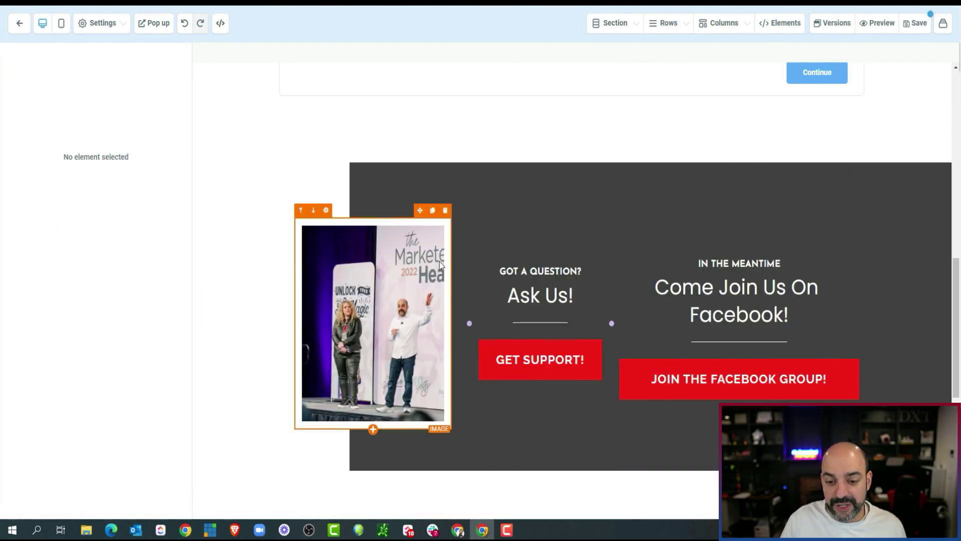
scroll(683, 236, "up", 12)
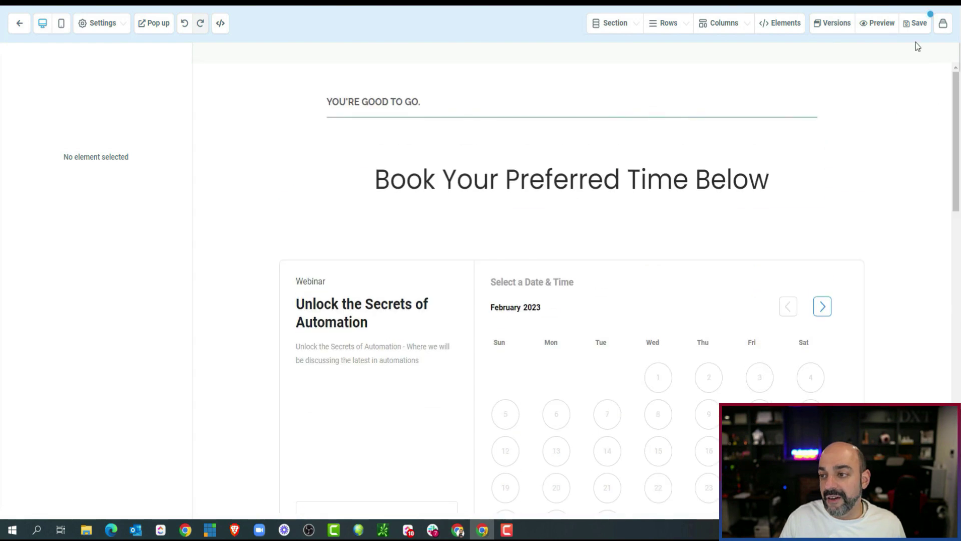
- Save the edited thank-you page, bringing up its SEO Meta Data settings
left_click(916, 23)
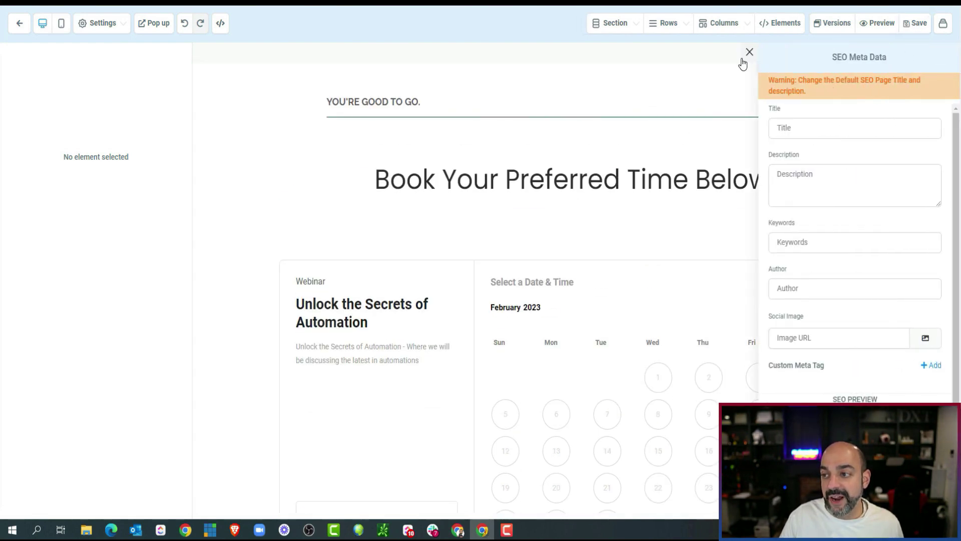